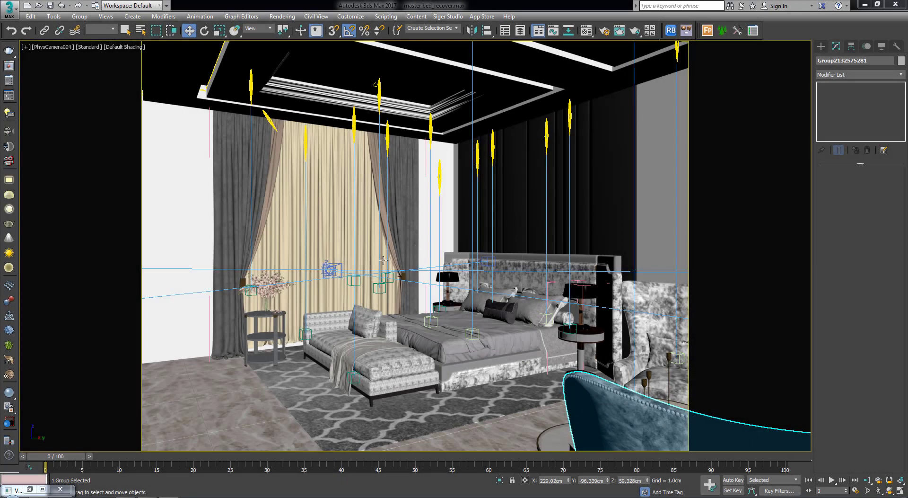
- Render only the curtain region of the camera view to check the current curtains
left_click(299, 207)
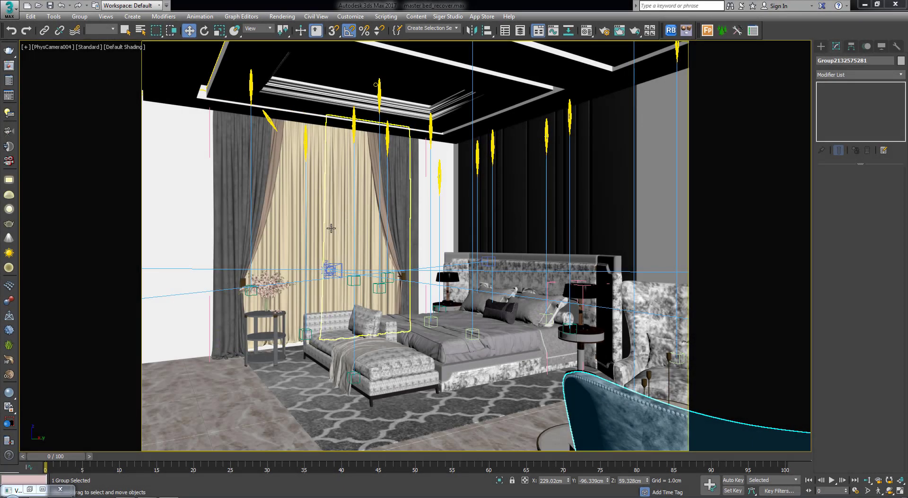
left_click(636, 32)
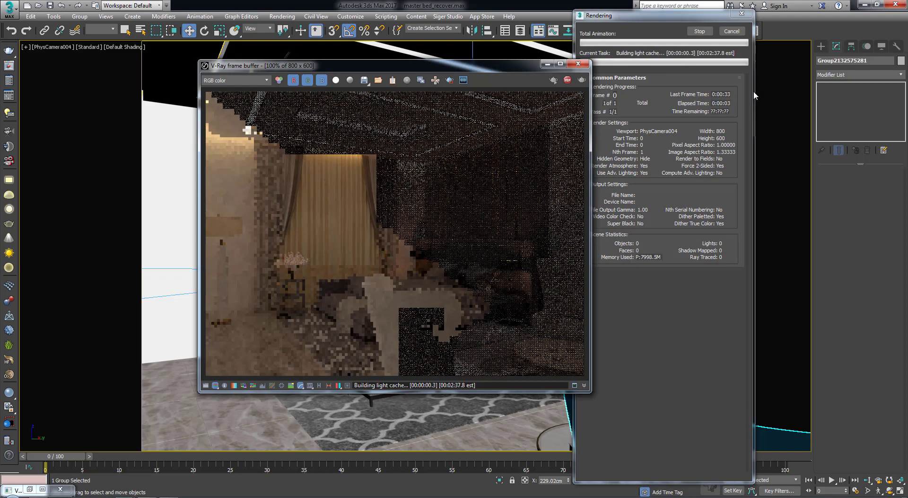
left_click(731, 31)
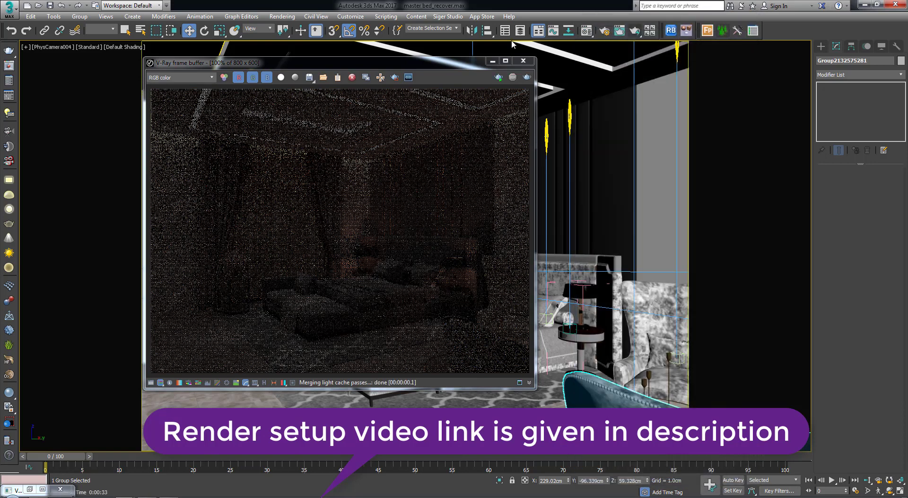
left_click(395, 77)
mouse_move(228, 144)
left_mouse_down()
mouse_move(274, 239)
mouse_move(325, 289)
left_mouse_up()
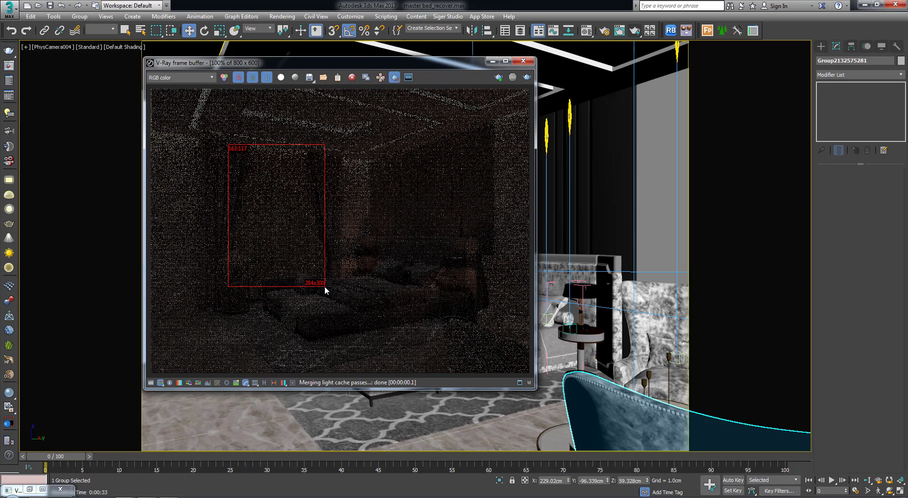
left_click(527, 77)
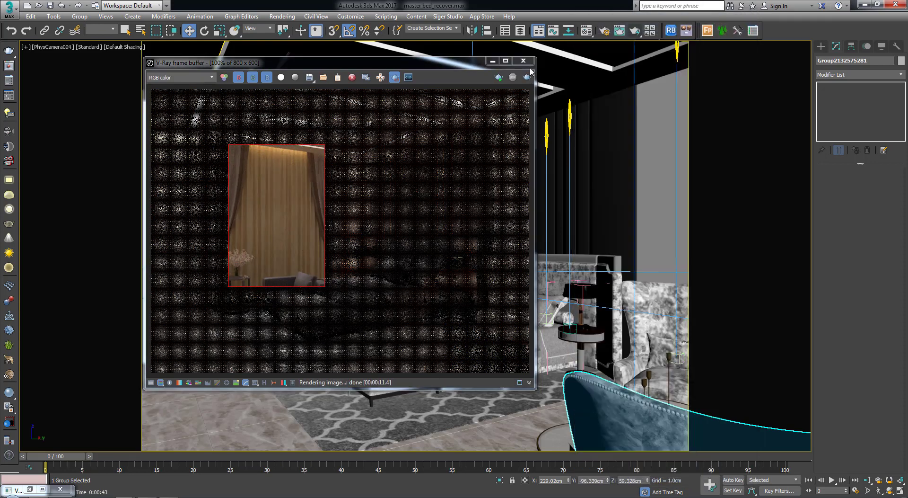
left_click_drag(423, 67, 461, 71)
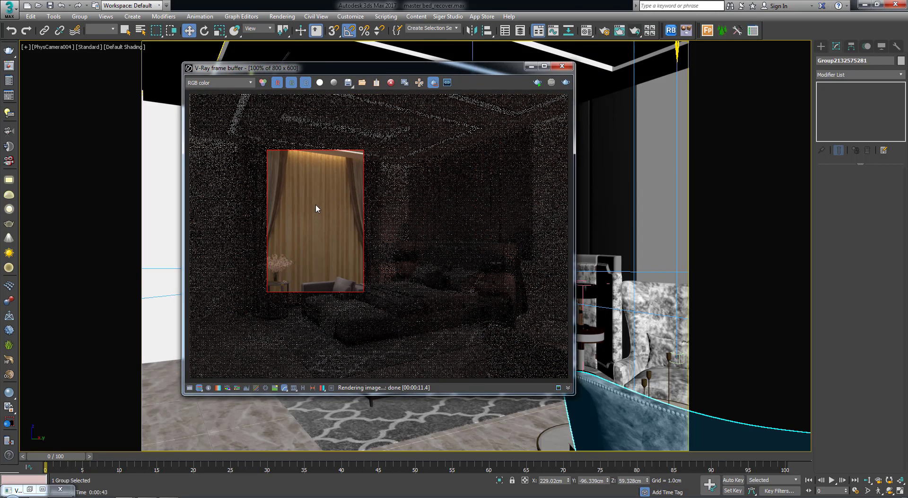
left_click(561, 66)
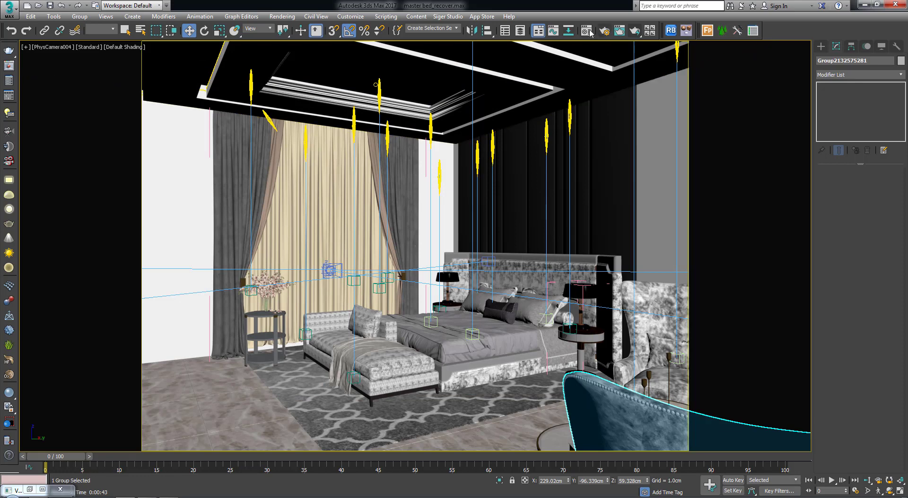
- Rename Material #18 to 'transparent cloth' in the Material Editor and bring up the material types
left_click(588, 31)
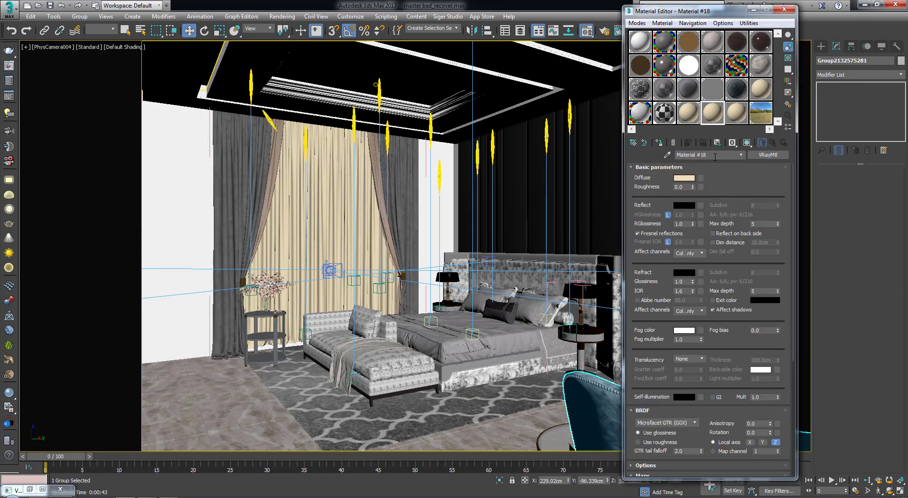
left_click_drag(713, 157, 657, 156)
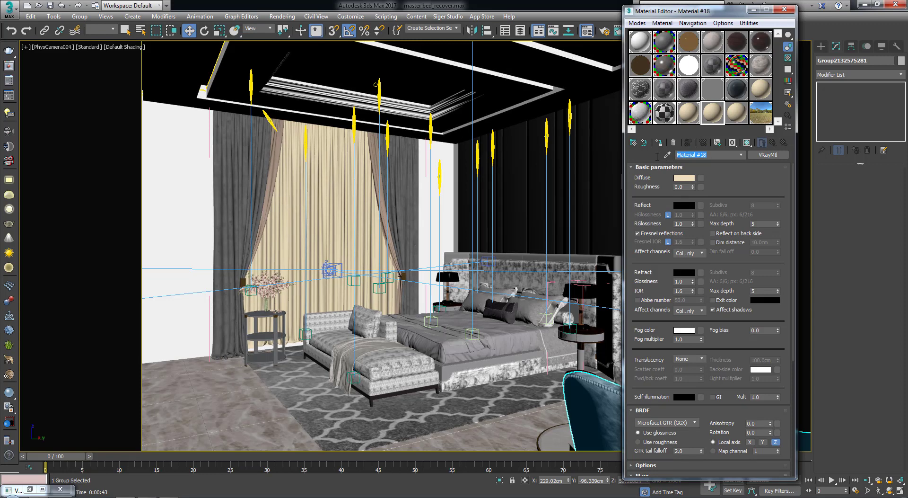
type("transpare")
type("nt cloth")
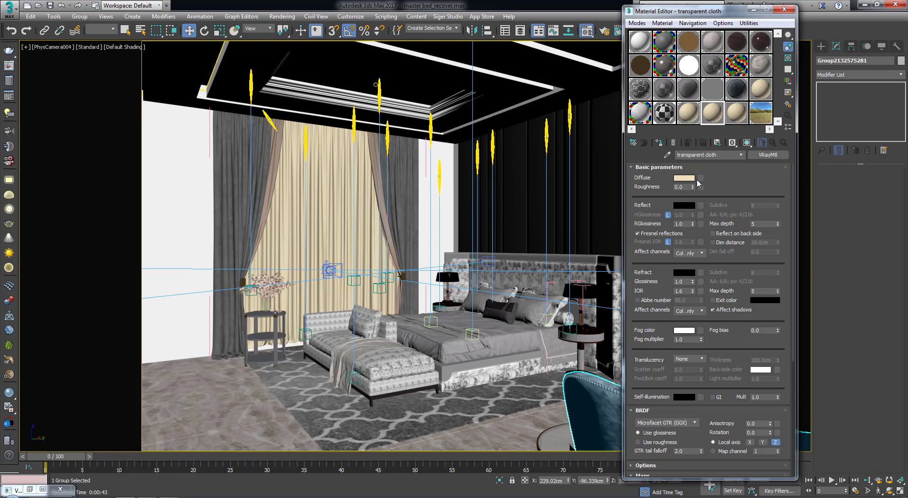
left_click(769, 160)
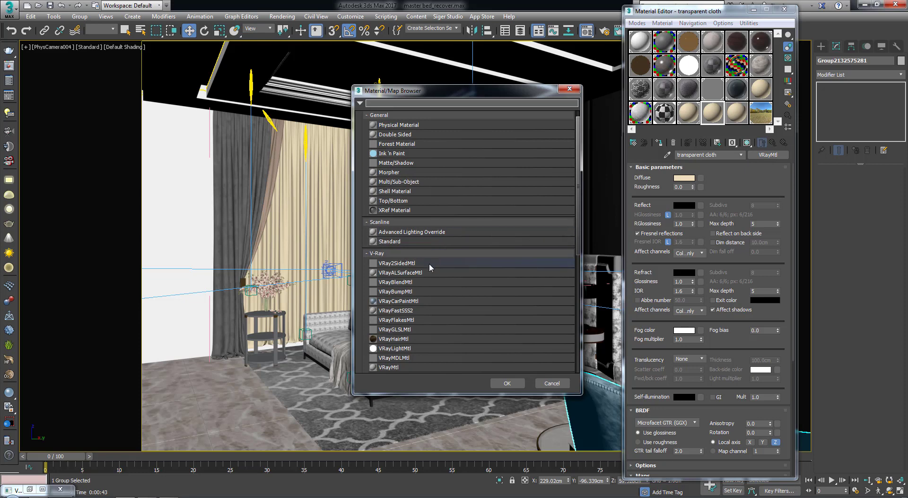
- Convert 'transparent cloth' to a VRay2SidedMtl, discarding the old material, with a VRayMtl front material
left_click(429, 263)
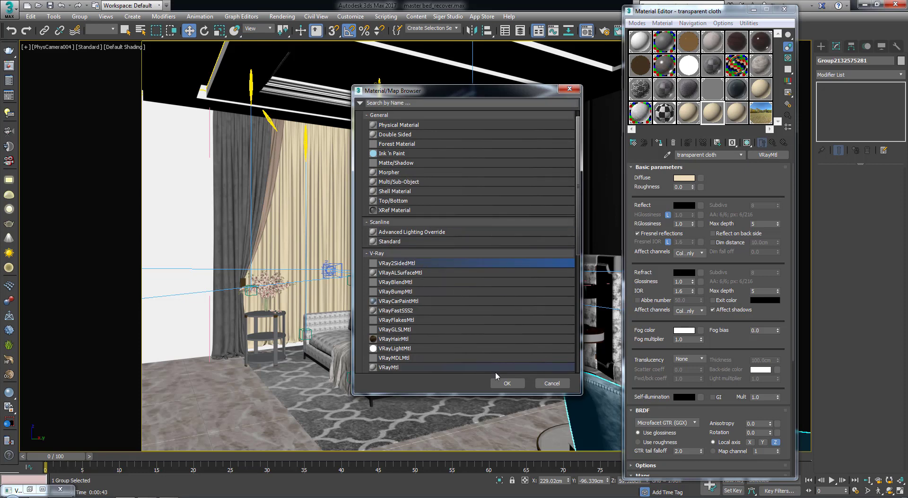
left_click(508, 384)
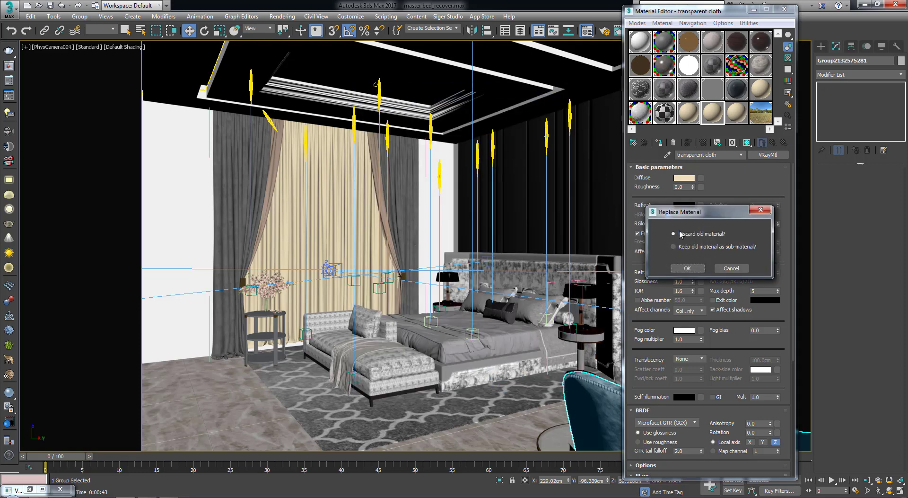
left_click(686, 268)
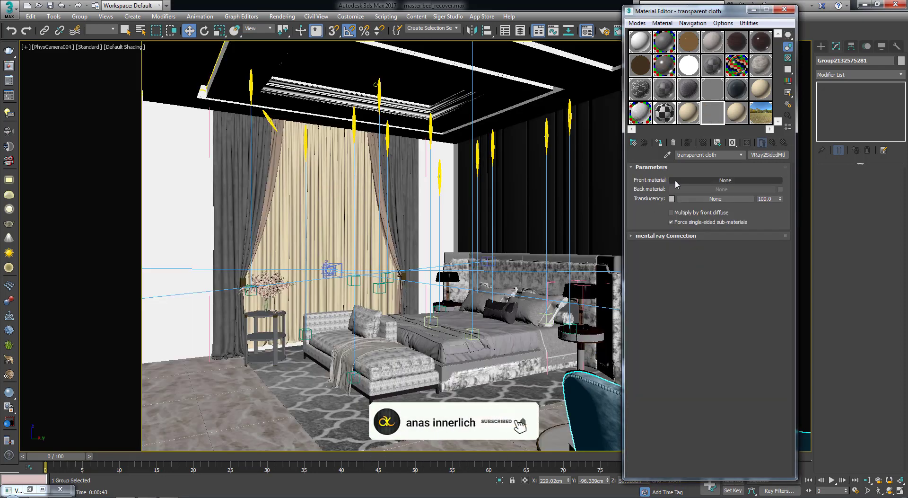
left_click(680, 181)
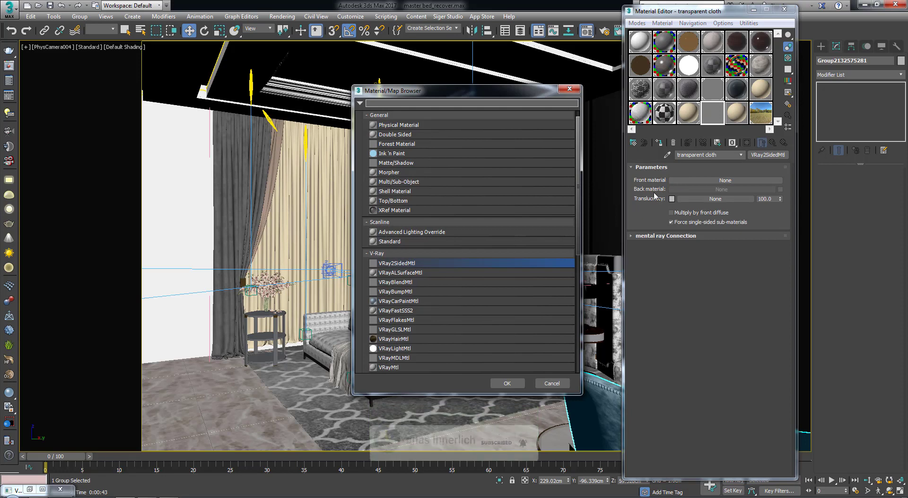
left_click(410, 367)
scroll(416, 353, "down", 2)
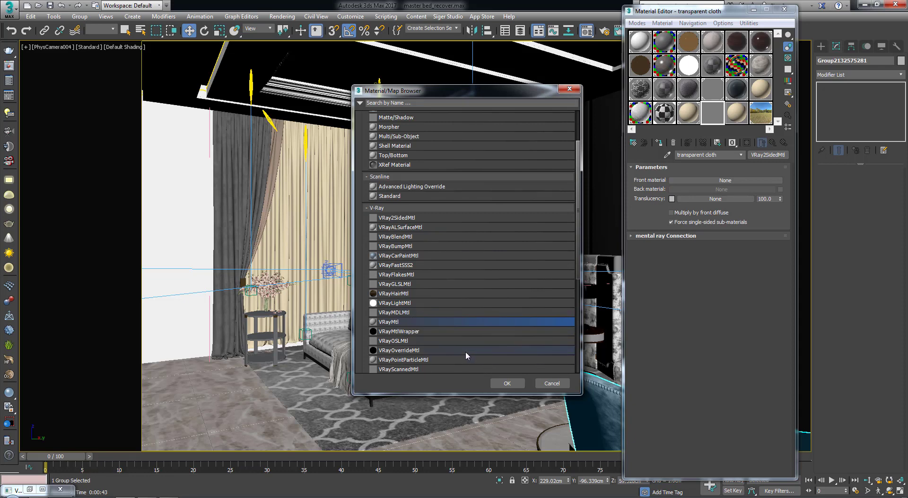
left_click(507, 382)
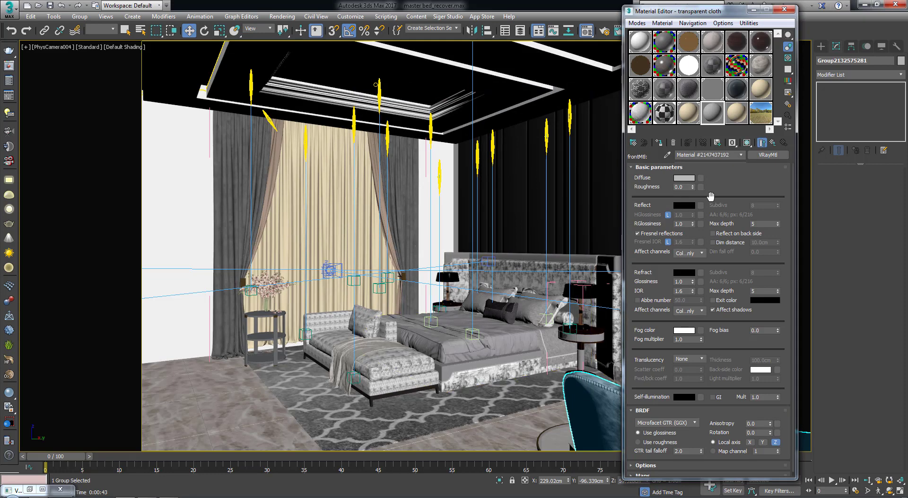
- Put a Falloff map in the front VRayMtl's diffuse slot
scroll(720, 183, "down", 1)
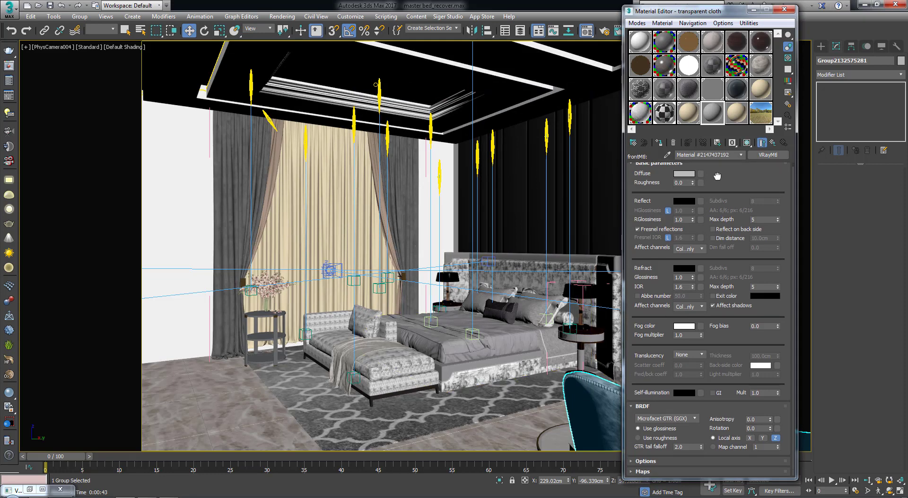
left_click(701, 174)
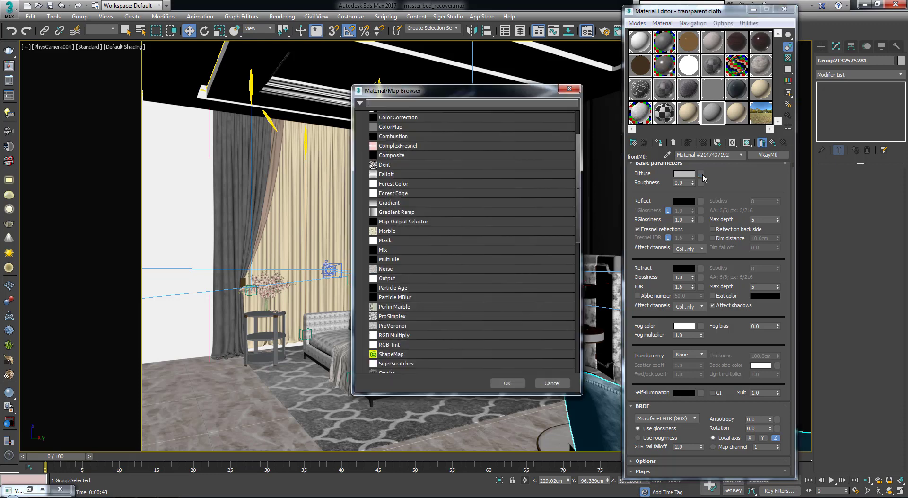
left_click(408, 175)
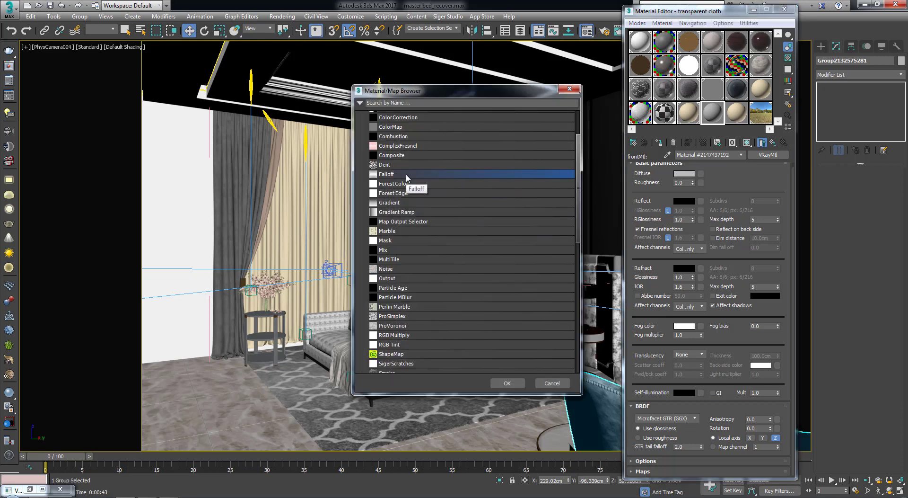
left_click(505, 383)
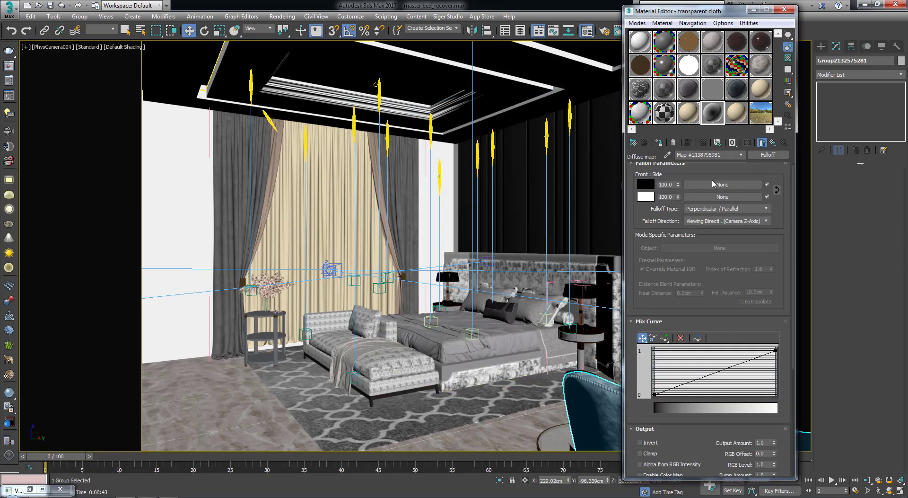
- Set the diffuse Falloff's first colour to grey 180
left_click(646, 185)
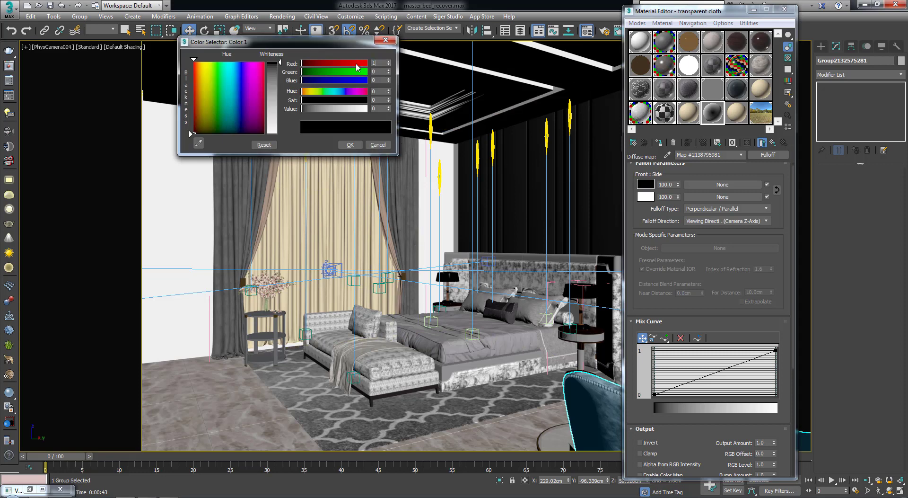
type("80")
key("Tab")
type("1")
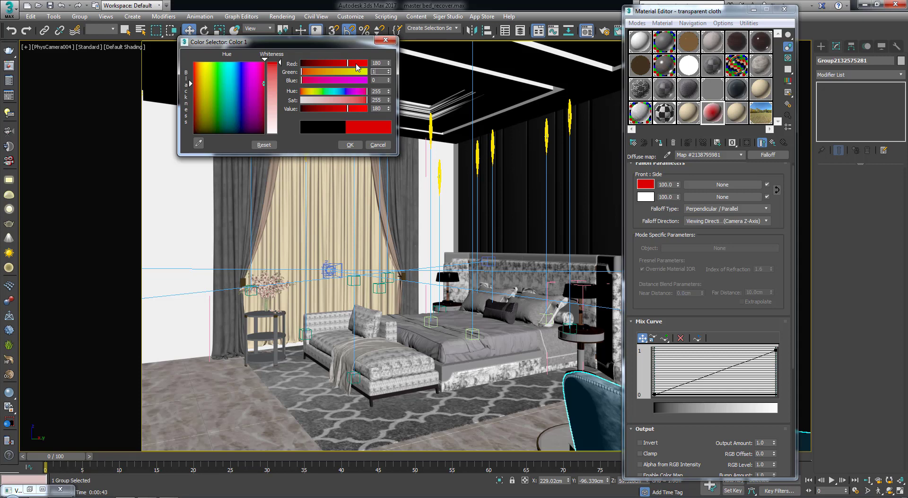
type("80")
key("Tab")
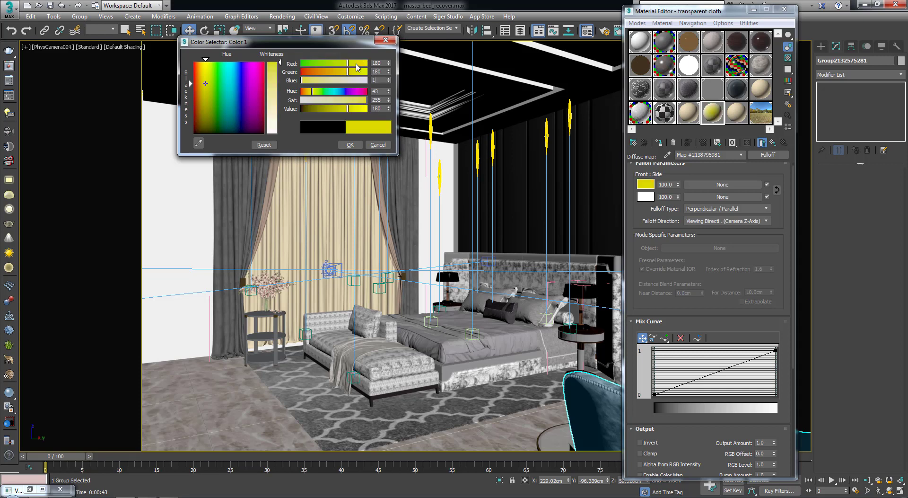
type("80")
key("Return")
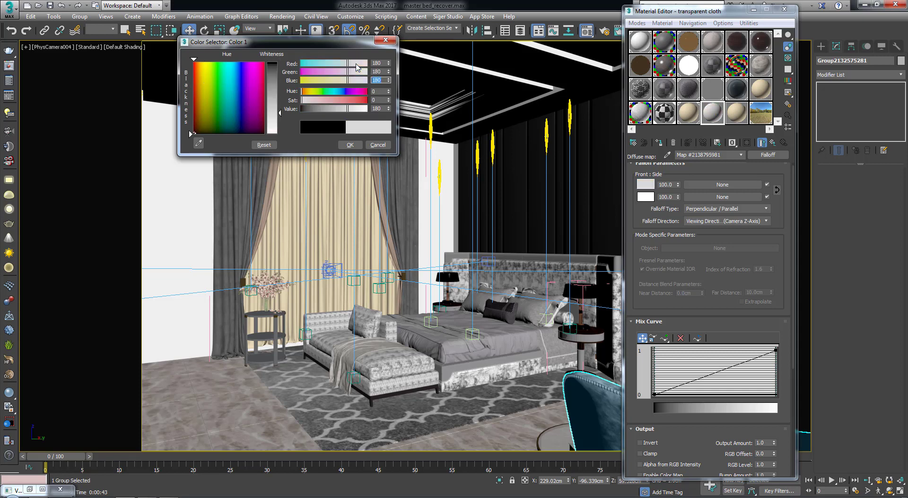
left_click(350, 149)
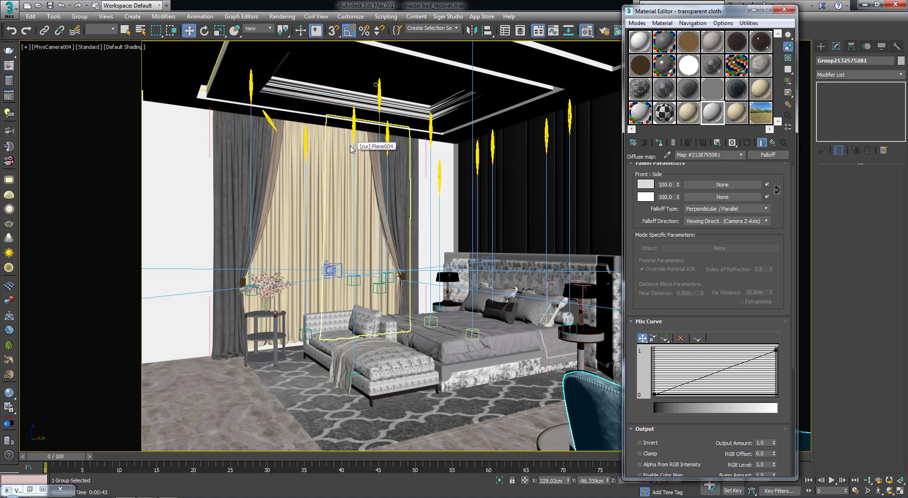
- Set the diffuse Falloff's side colour to light grey 225
left_click(646, 197)
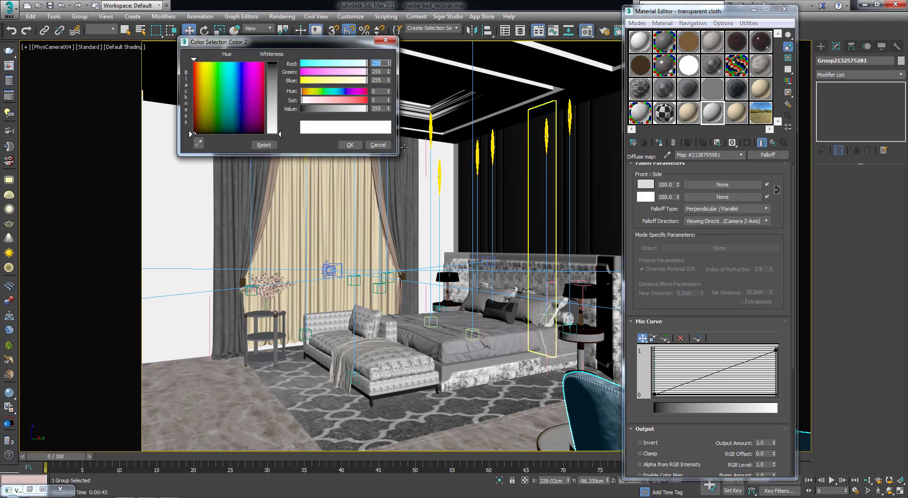
left_click_drag(281, 127, 280, 113)
type("22")
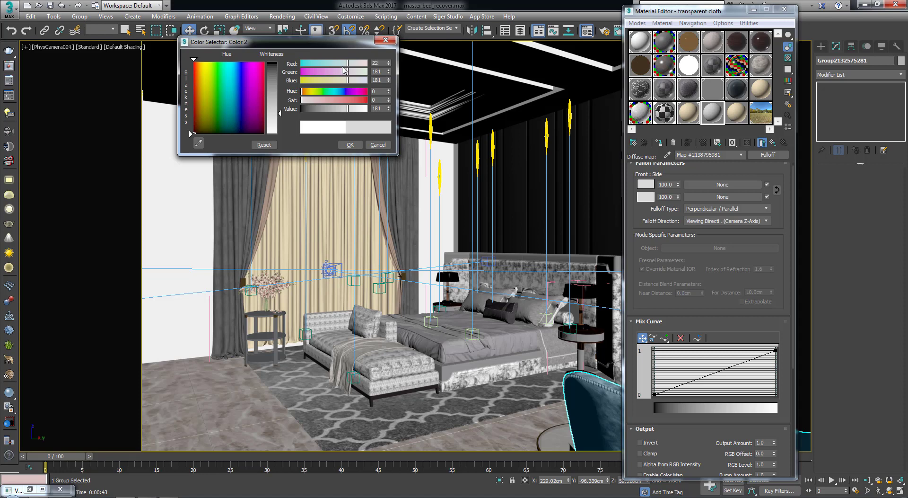
type("5")
key("Tab")
type("22")
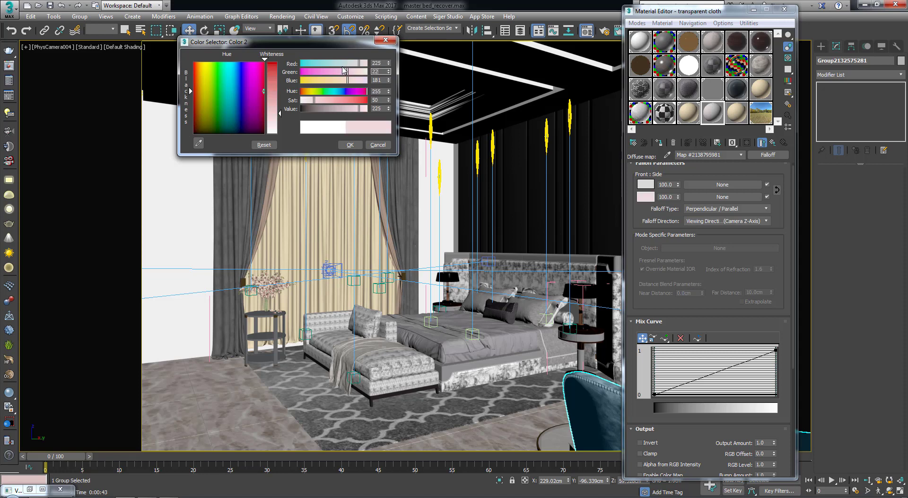
type("5")
key("Tab")
type("225")
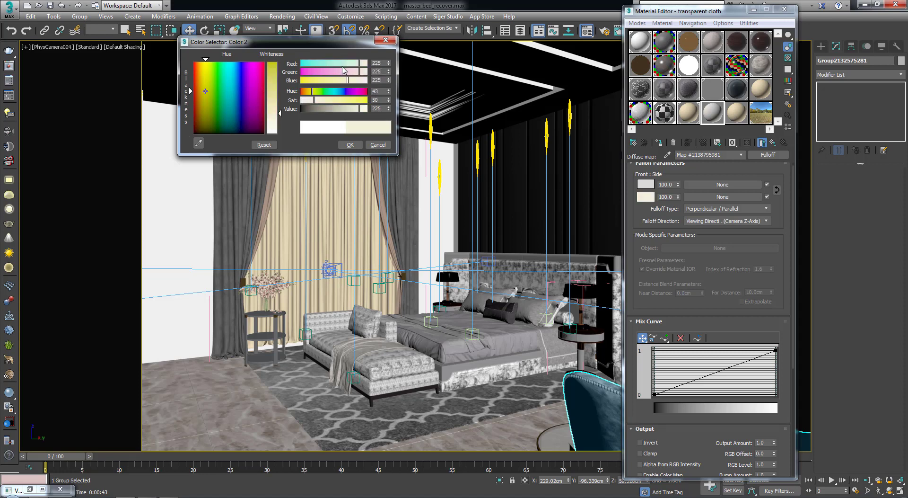
key("Return")
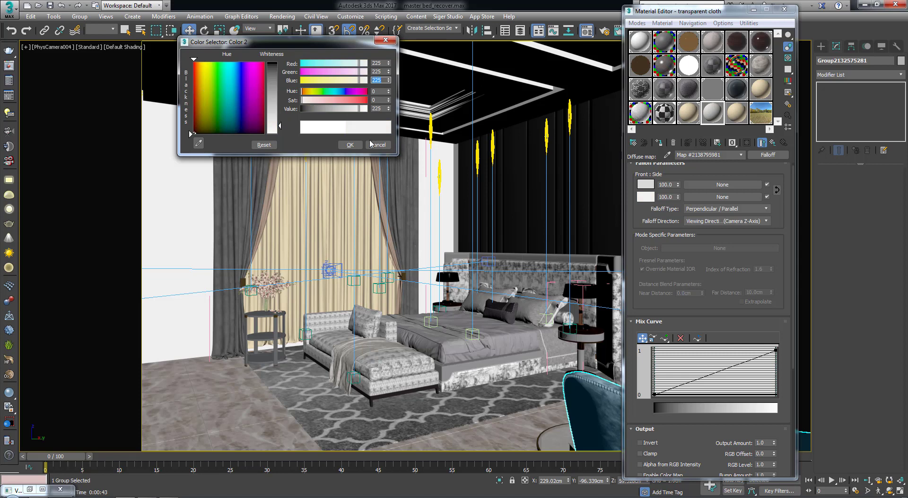
left_click(350, 146)
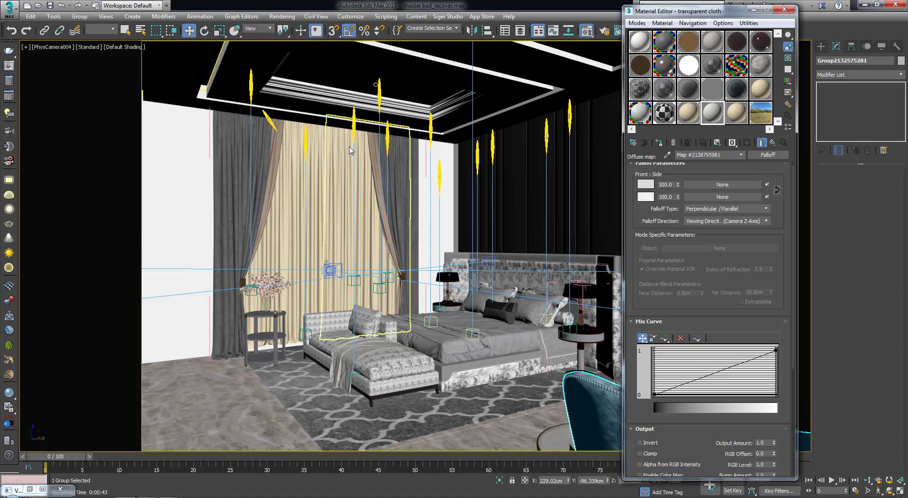
- Assign a Falloff map to the cloth VRayMtl's refraction channel
scroll(653, 226, "down", 2)
scroll(653, 226, "up", 3)
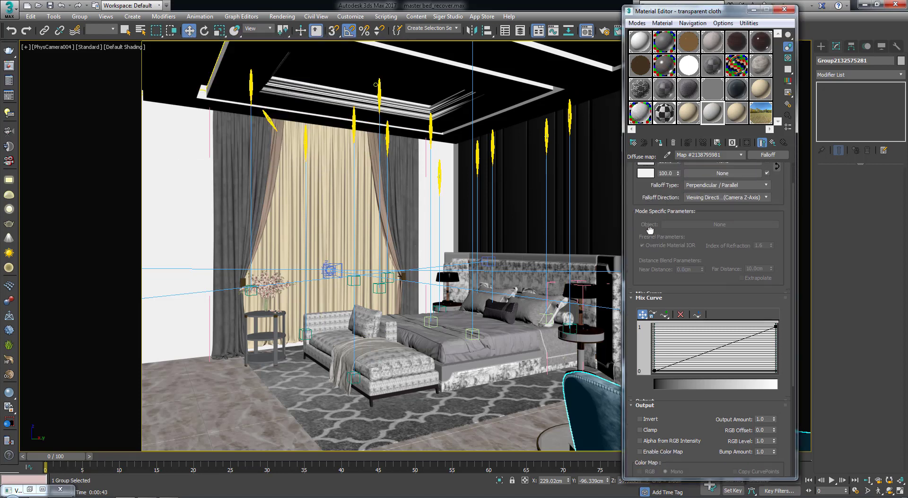
left_click(773, 143)
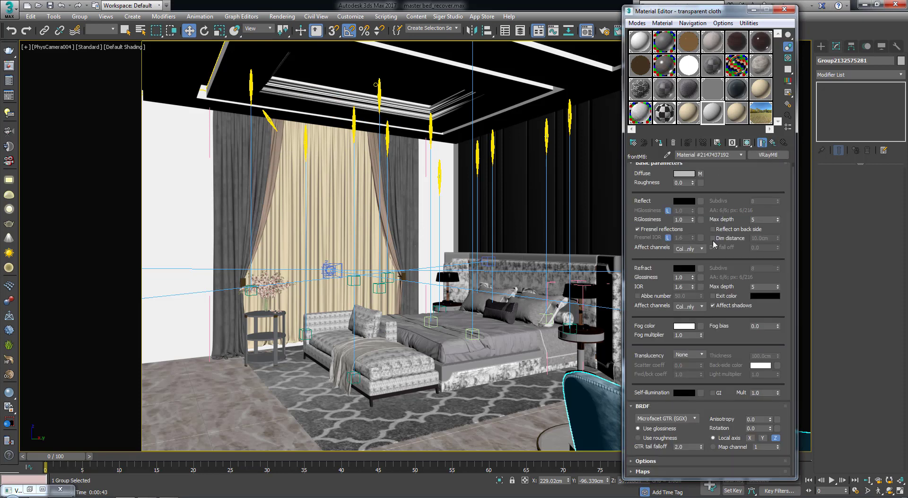
left_click(701, 268)
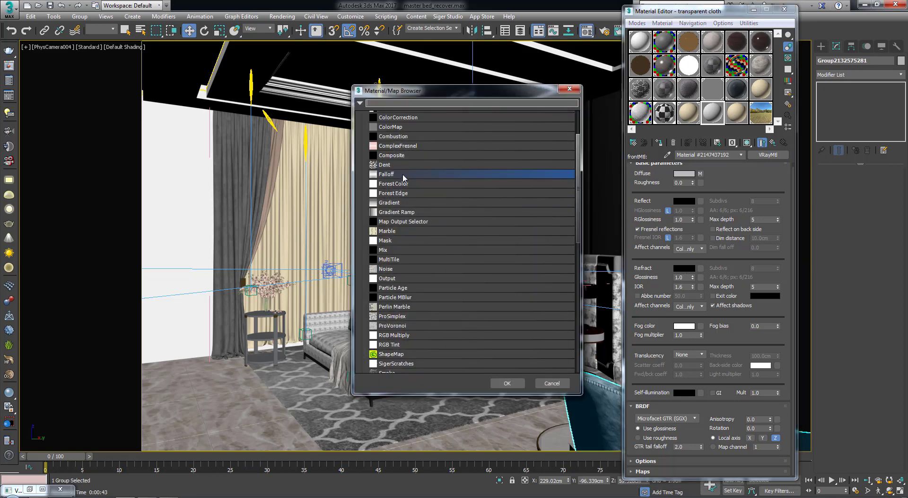
left_click(504, 381)
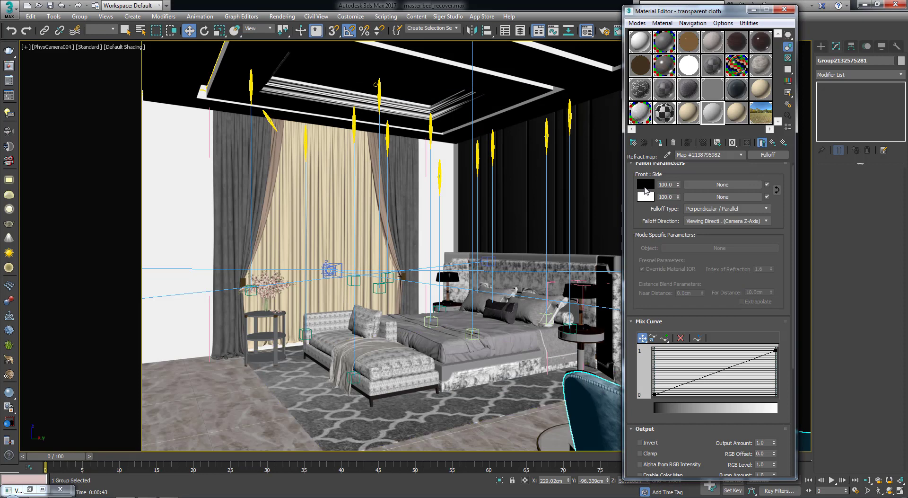
- Set the refraction Falloff's front colour to grey 156 and side colour to black
left_click(646, 186)
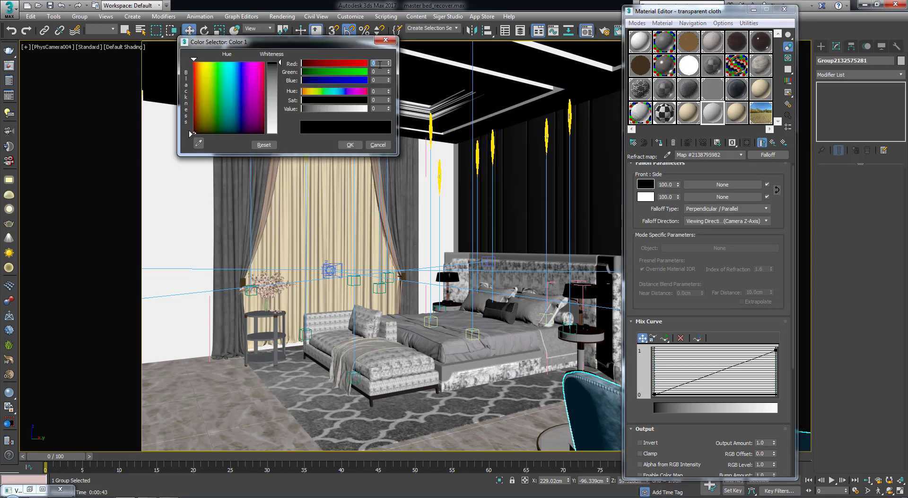
key("Tab")
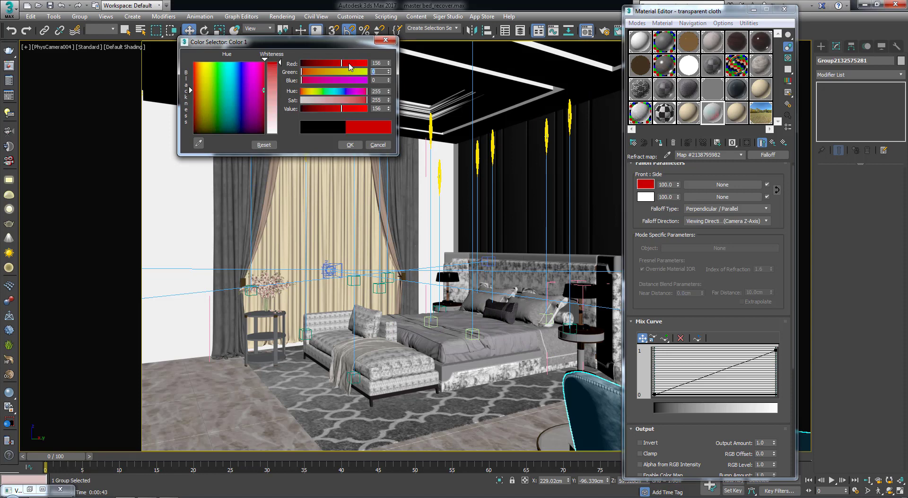
key("Tab")
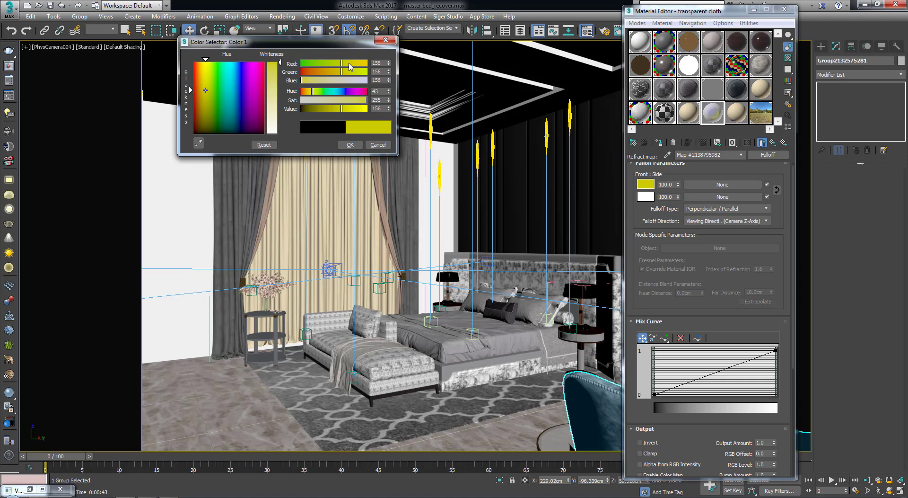
type("156")
key("Return")
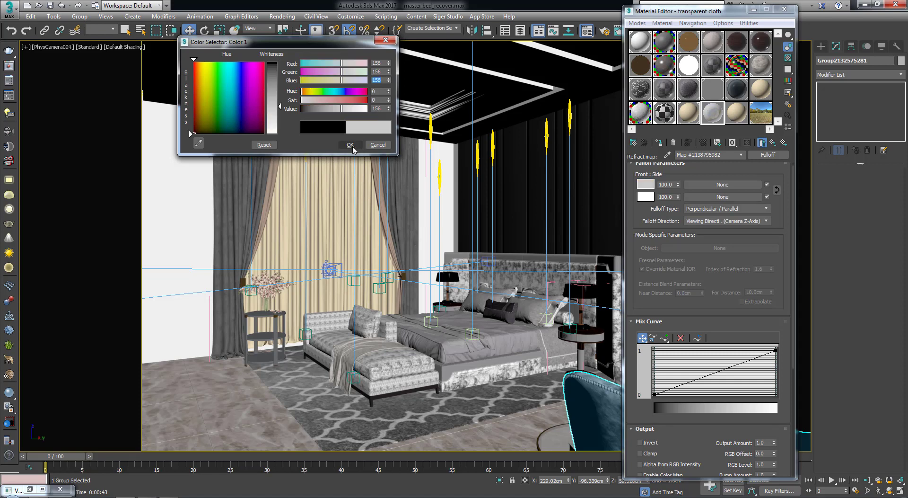
left_click(353, 149)
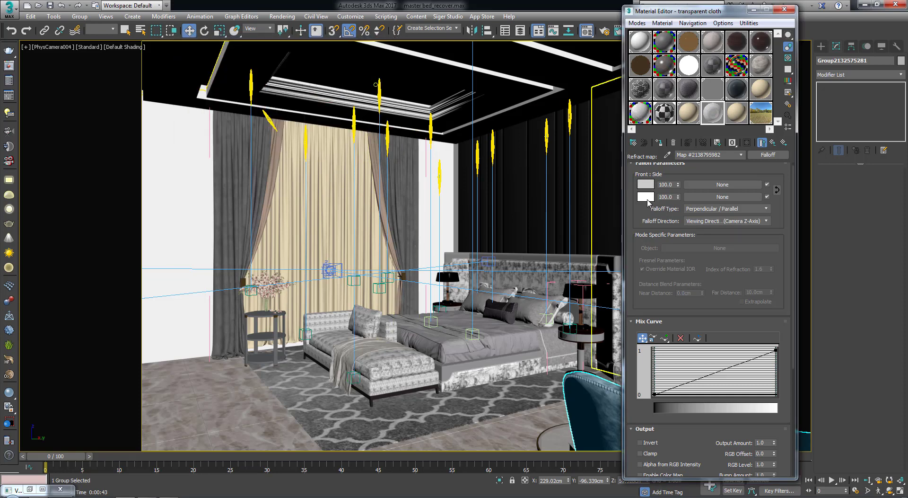
left_click(647, 197)
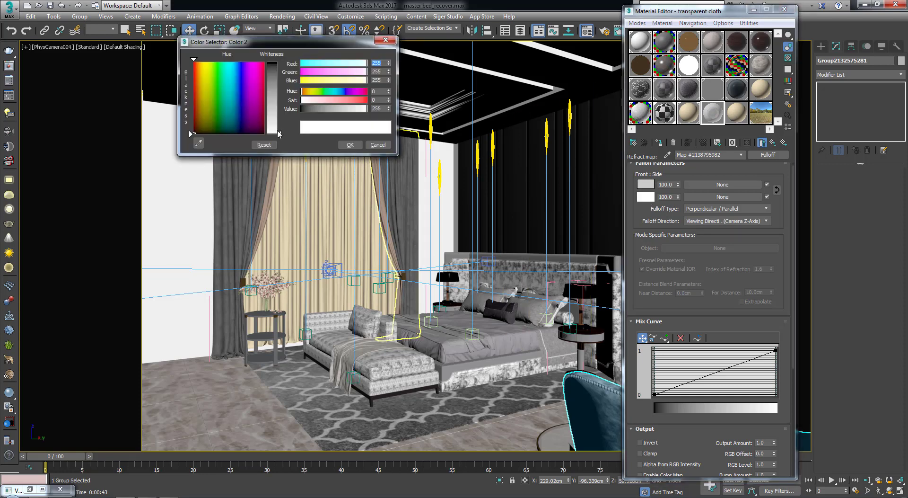
left_click_drag(281, 135, 280, 62)
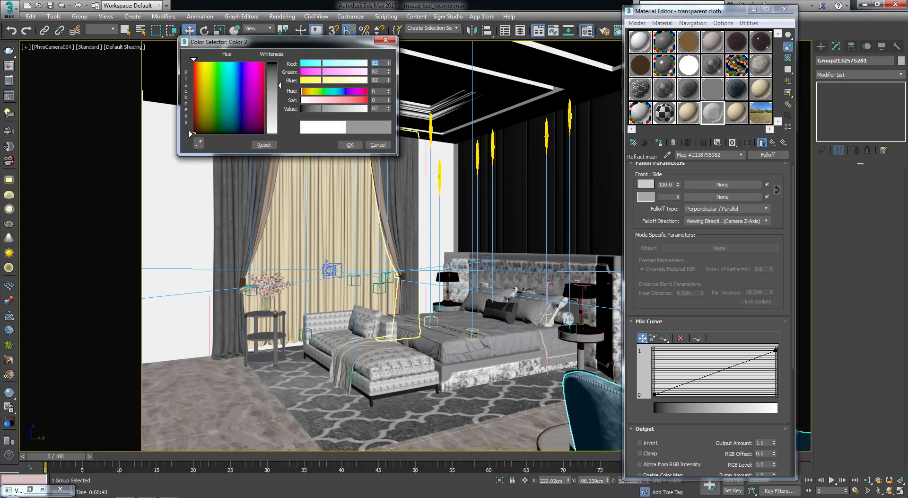
left_click(347, 145)
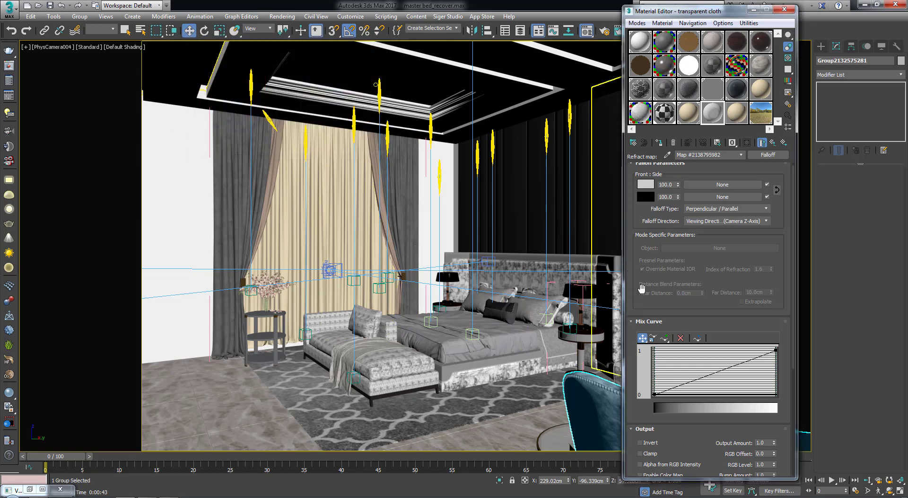
scroll(652, 257, "down", 5)
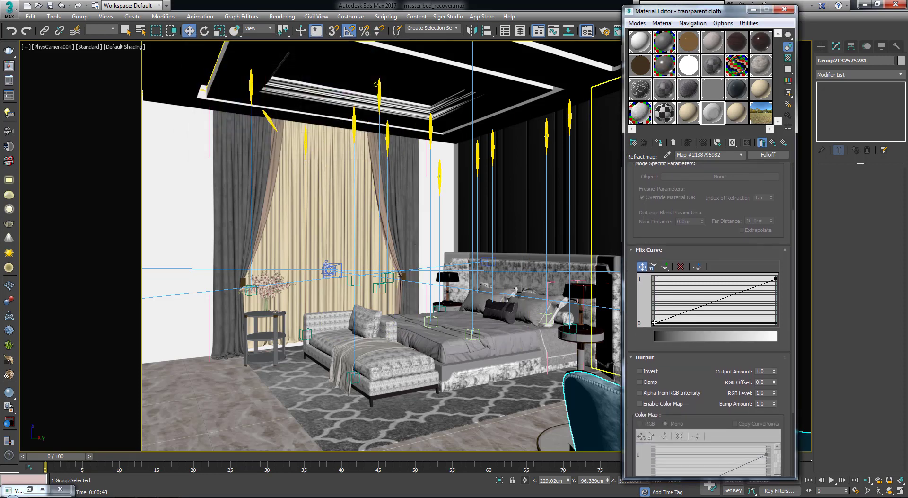
- Raise the mix curve's start point, make it Bezier-Corner, and drag its handle into a convex arc
left_click_drag(654, 322, 654, 311)
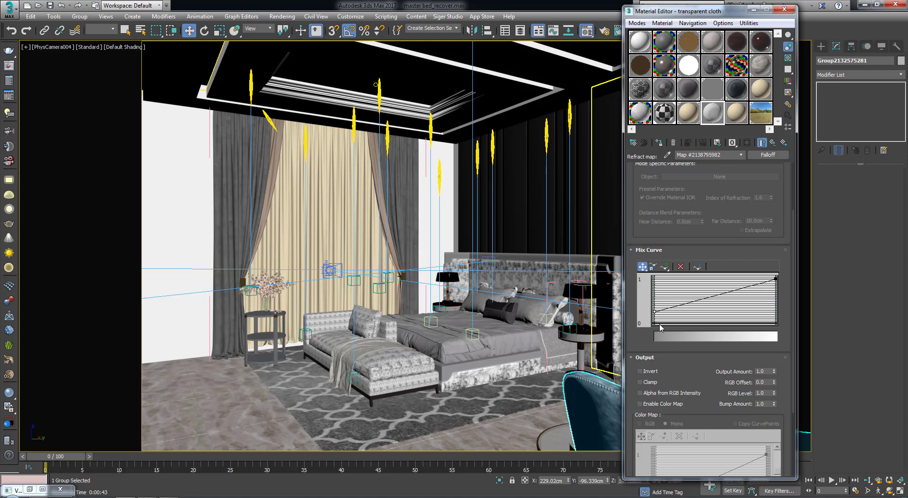
right_click(655, 311)
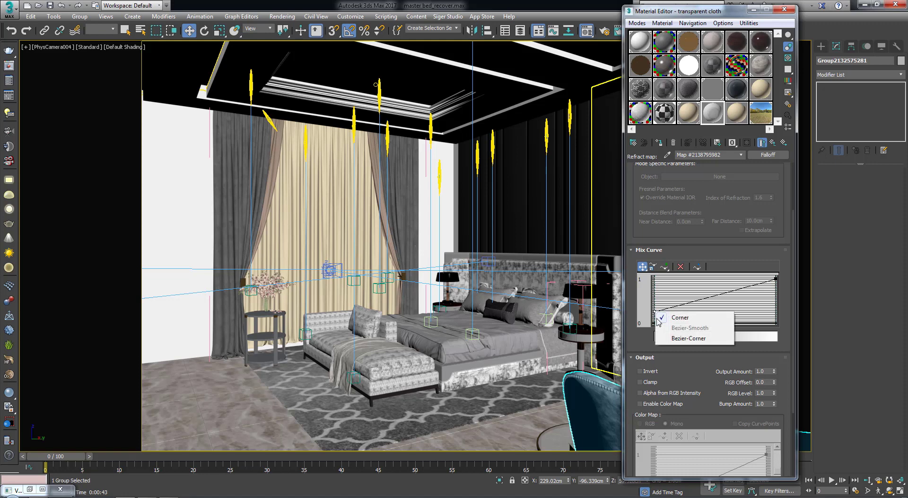
left_click(668, 338)
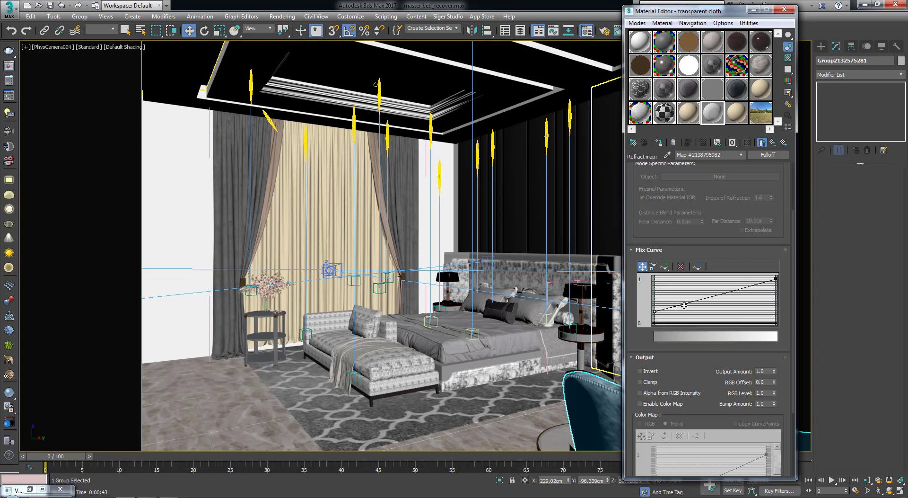
left_click_drag(685, 304, 653, 294)
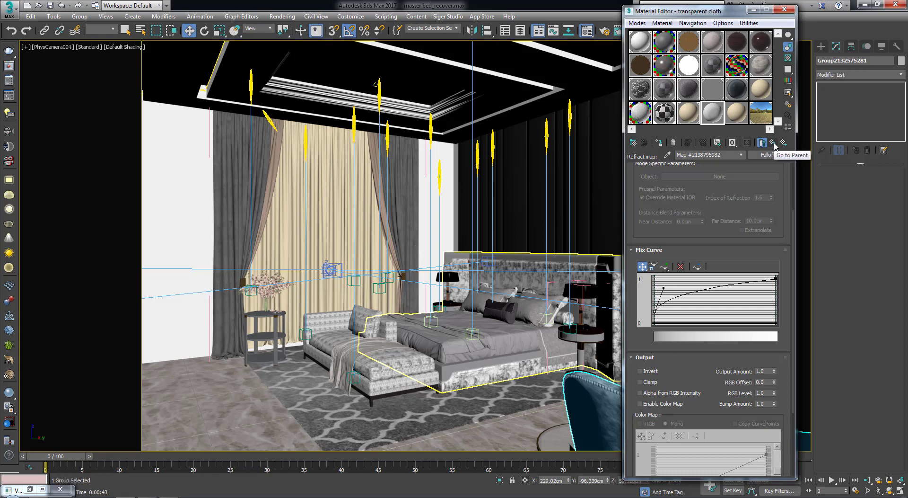
- Change the front VRayMtl's refraction IOR from 1.6 to 1.01 and expand the Maps rollout
left_click(772, 142)
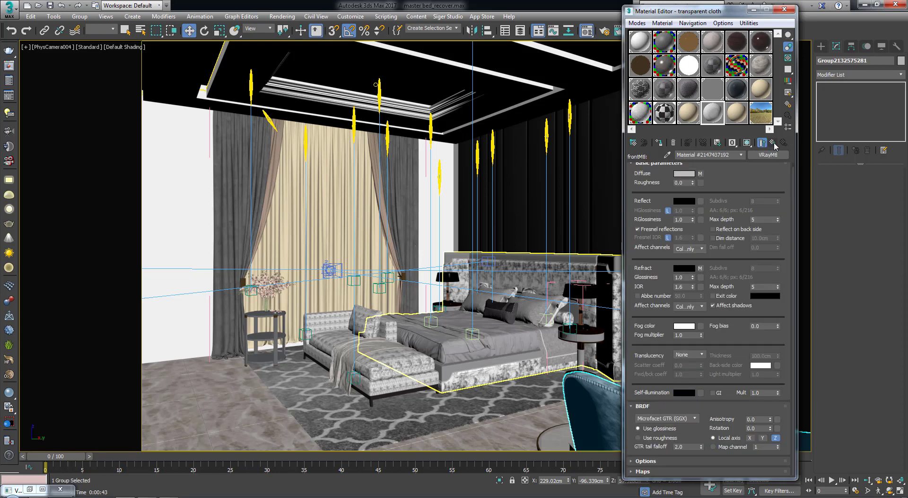
double_click(683, 286)
key("Return")
left_click(659, 352)
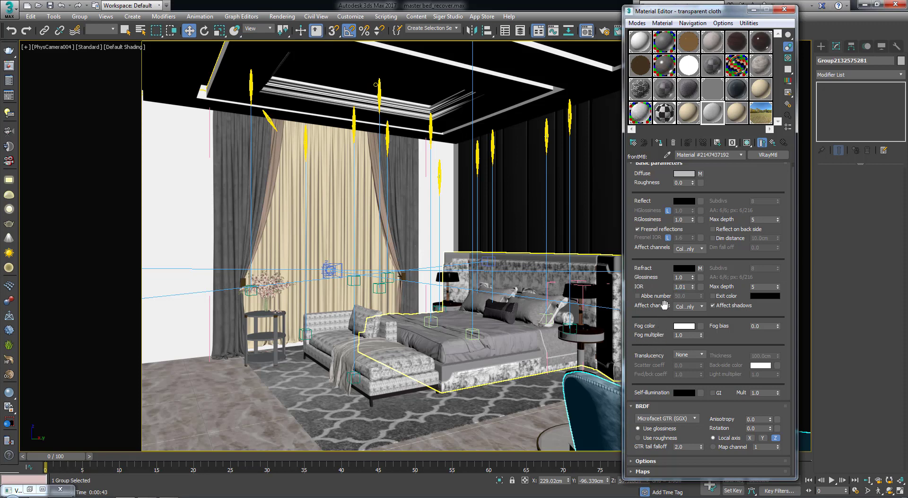
left_click(644, 472)
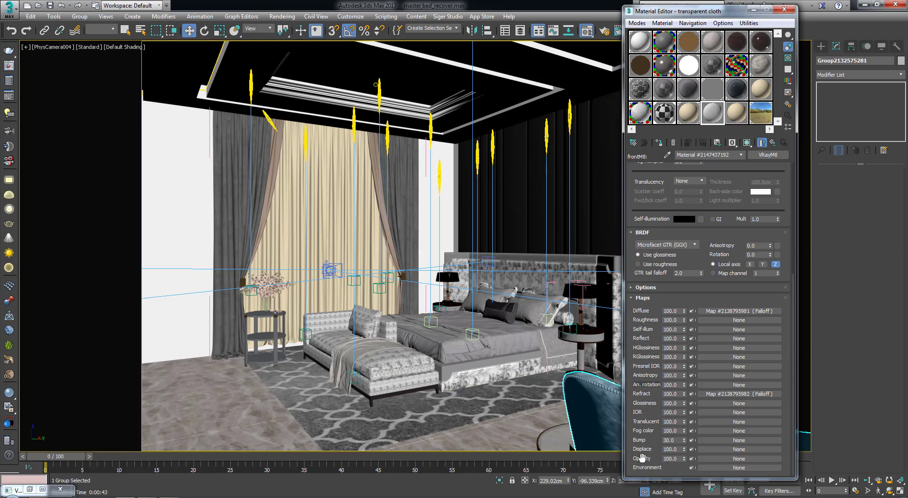
- Add a Color Correction map to the cloth VRayMtl's opacity slot
left_click(714, 462)
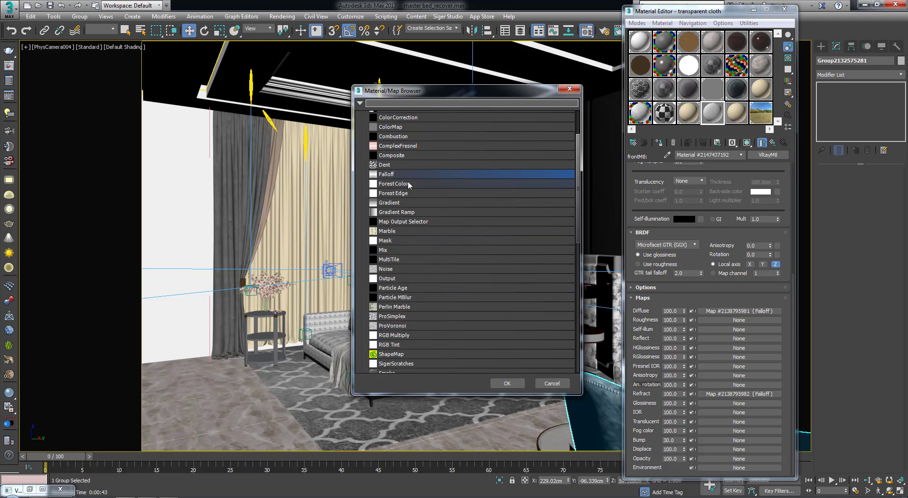
scroll(405, 161, "up", 2)
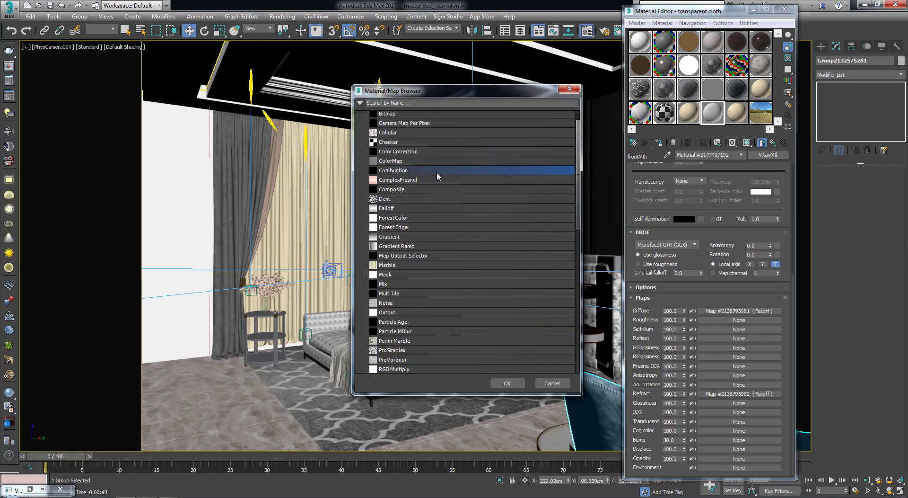
left_click(401, 163)
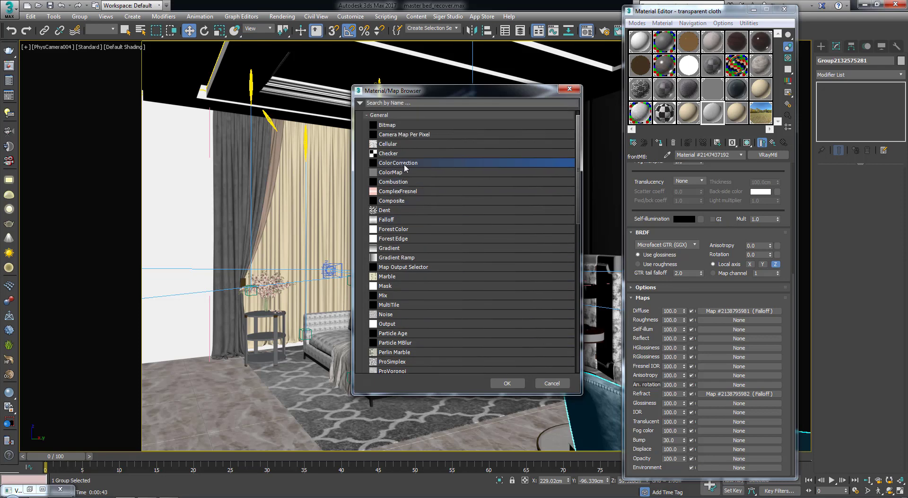
left_click(500, 383)
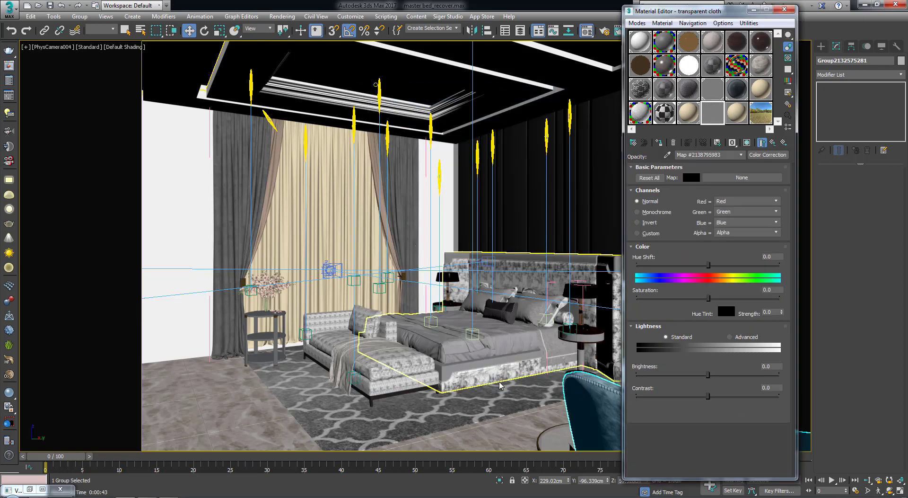
- Choose a Bitmap as the Color Correction's source map
left_click(717, 182)
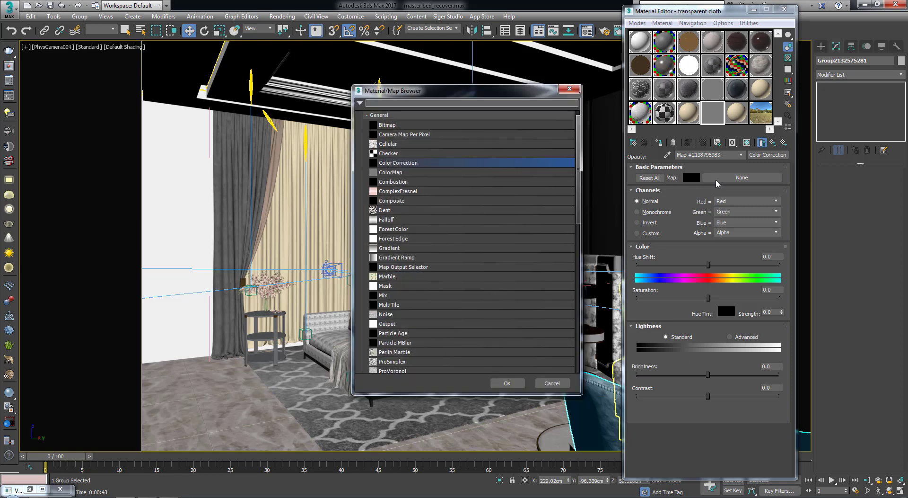
left_click(446, 184)
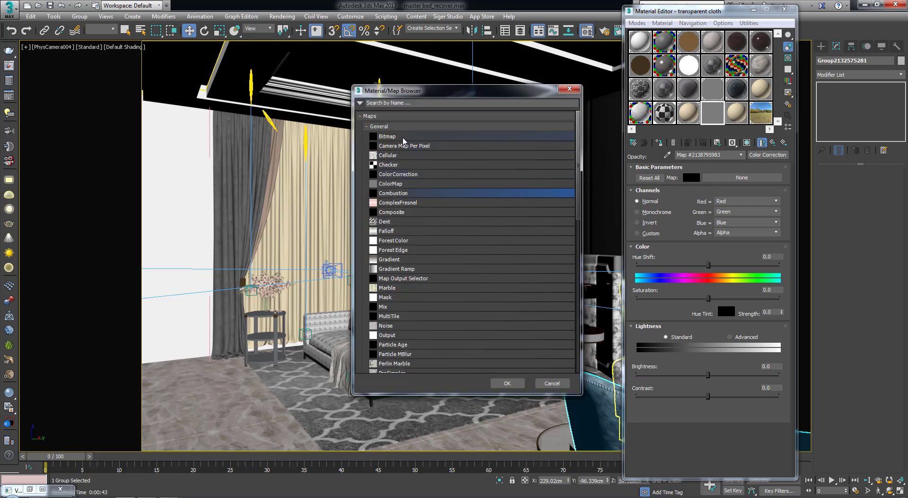
left_click(386, 137)
left_click(506, 383)
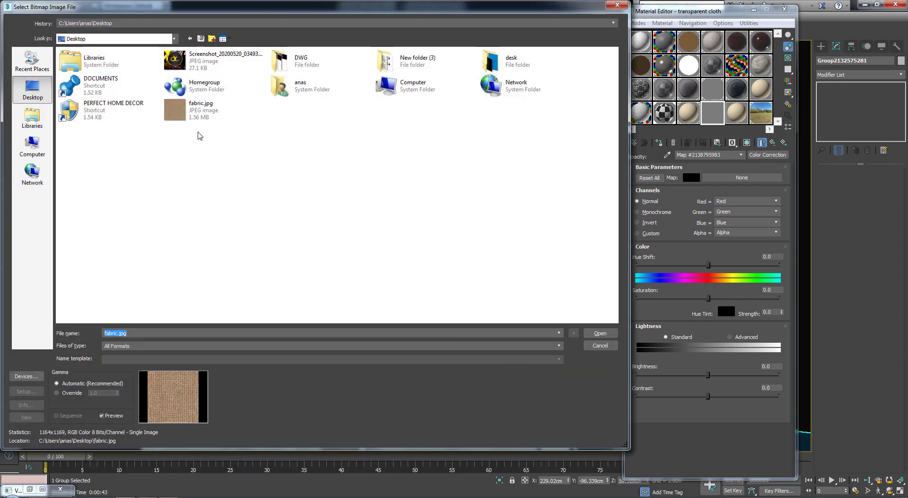
- Preview fabric.jpg from the Desktop, then load it as the bitmap
left_click(194, 116)
right_click(192, 121)
left_click(202, 131)
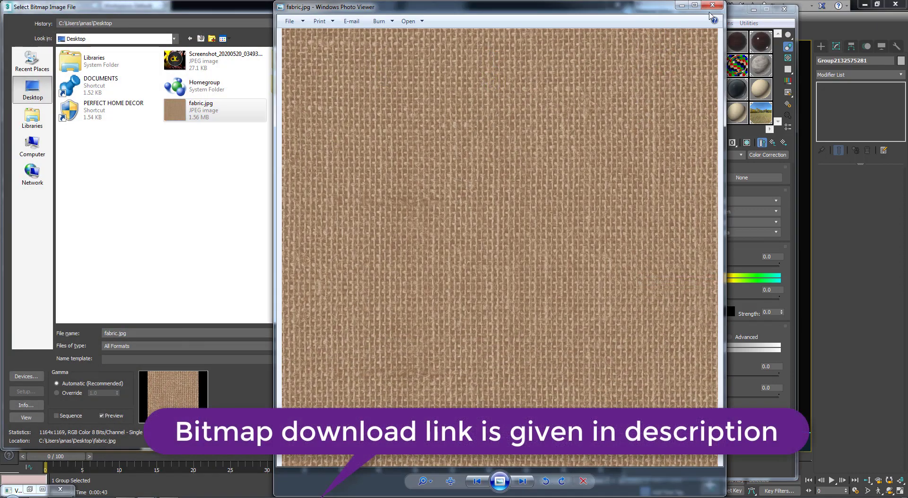
left_click(713, 6)
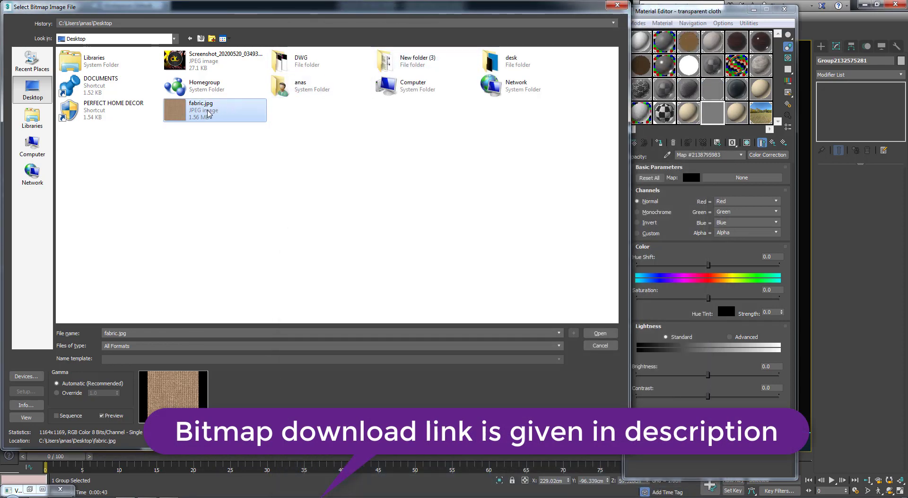
left_click(597, 333)
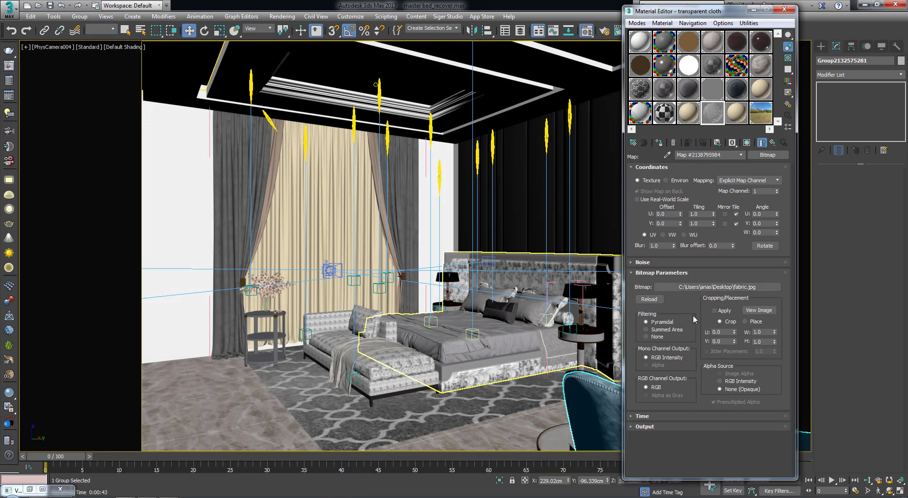
- Desaturate the fabric texture with Color Correction saturation -100, then return to the cloth's maps list
left_click(776, 147)
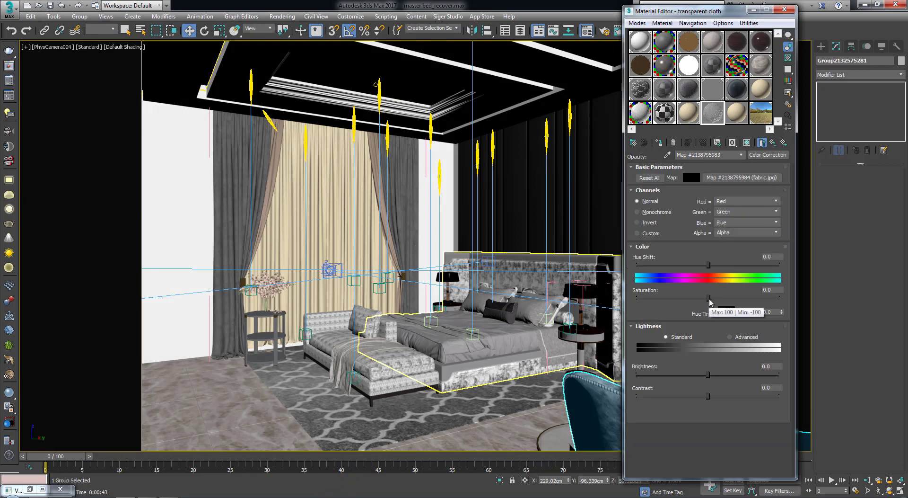
left_click_drag(706, 297, 634, 299)
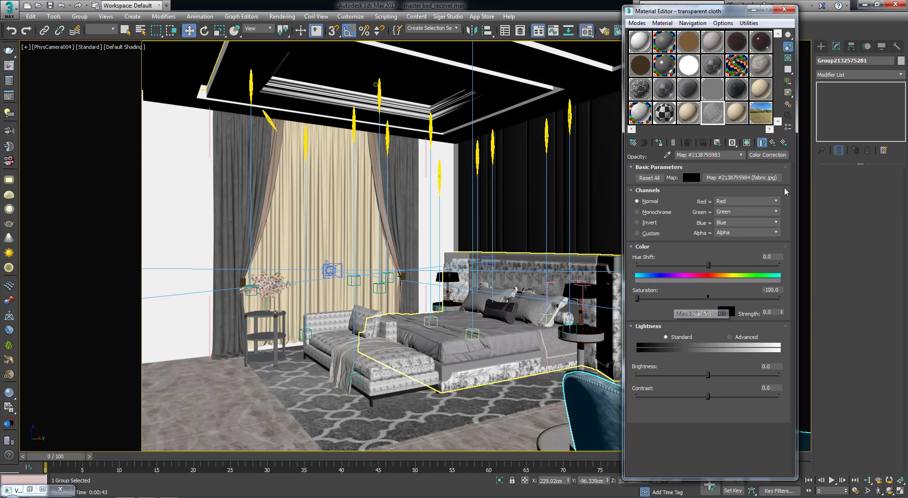
left_click(776, 144)
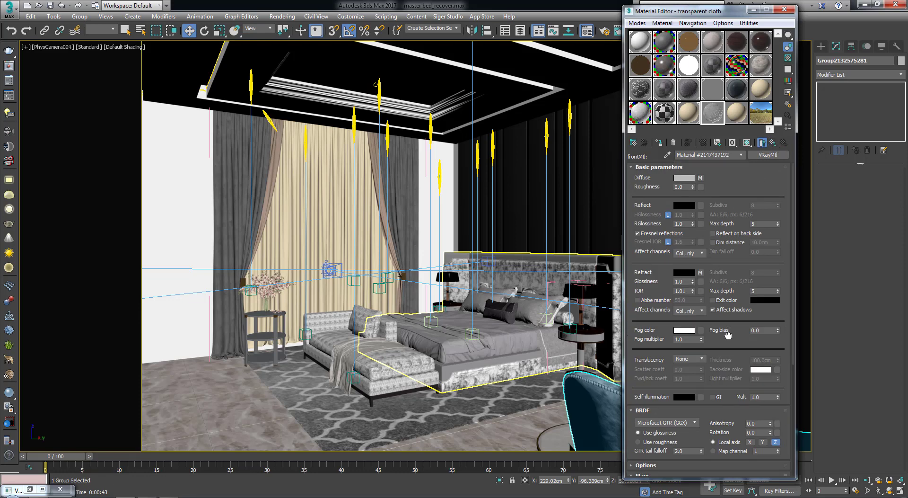
left_click_drag(728, 335, 727, 105)
type("5")
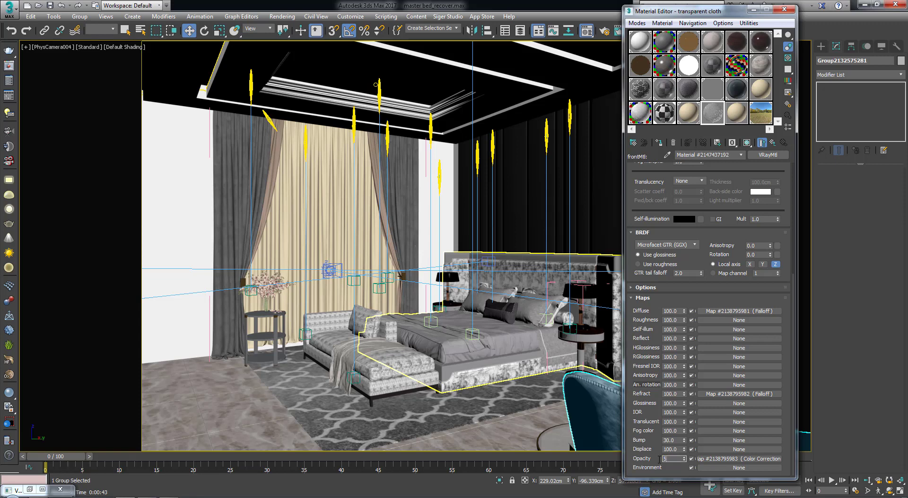
- Set the opacity map amount to 50 and view the enlarged cloth sample over a checkered background
type("0")
key("Return")
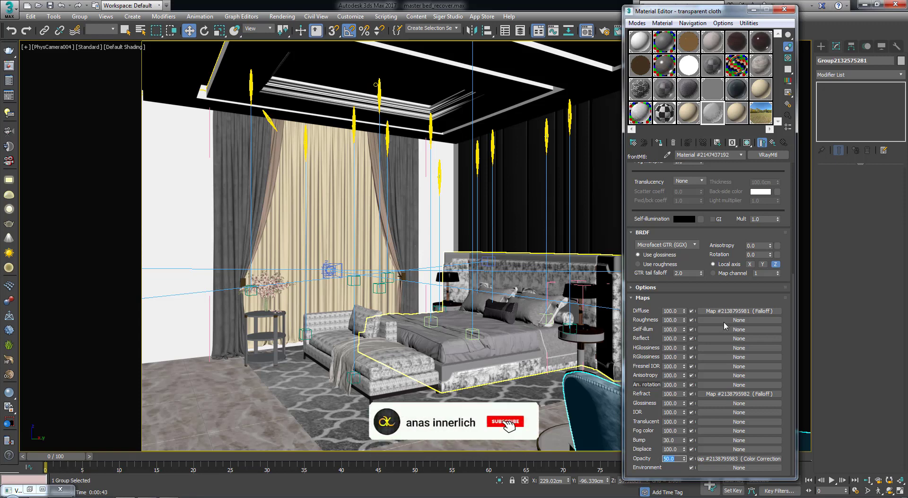
double_click(712, 112)
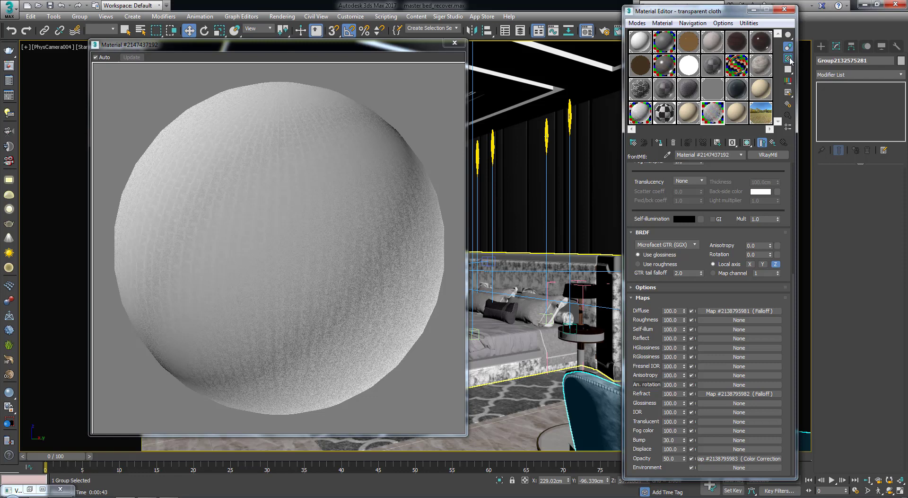
left_click(789, 58)
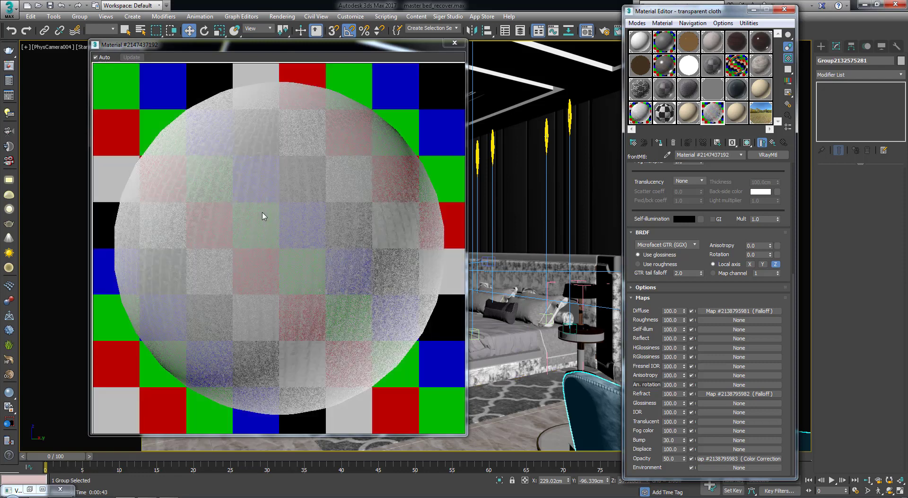
left_click(446, 45)
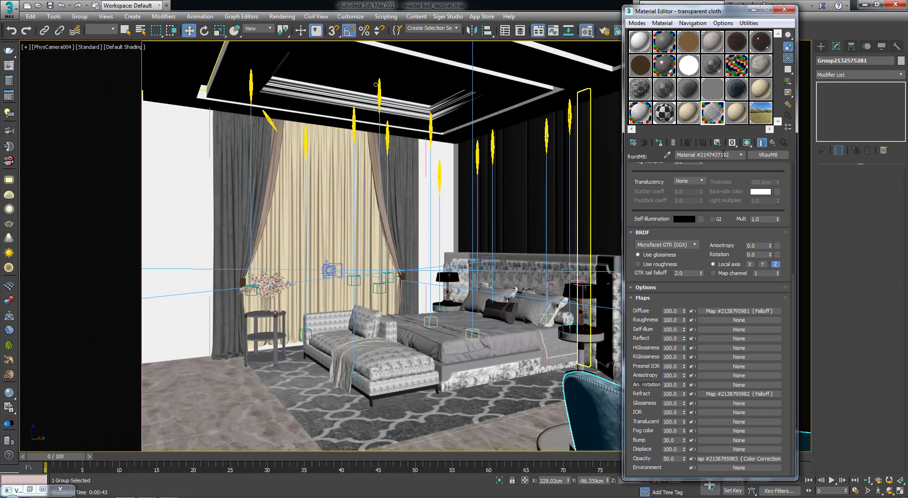
- Assign the parent VRay2SidedMtl transparent cloth to Plane002 and Plane004, then open the V-Ray frame buffer
left_click(773, 143)
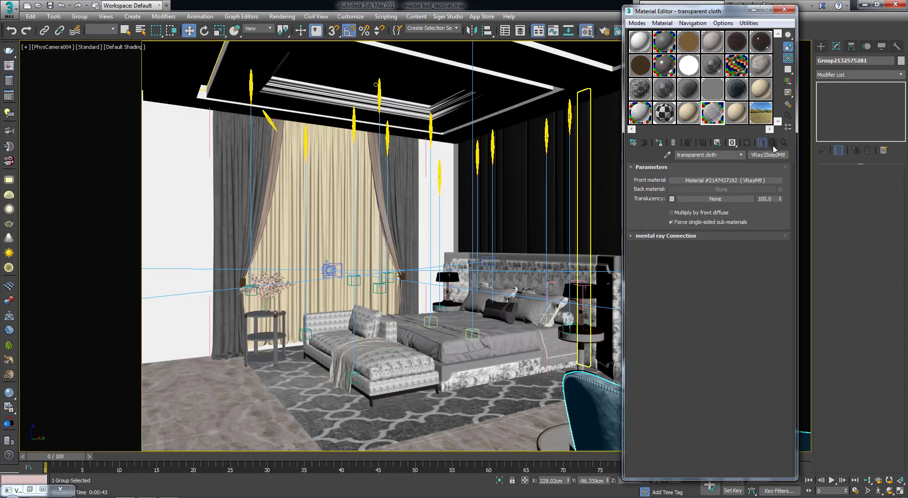
left_click(388, 208)
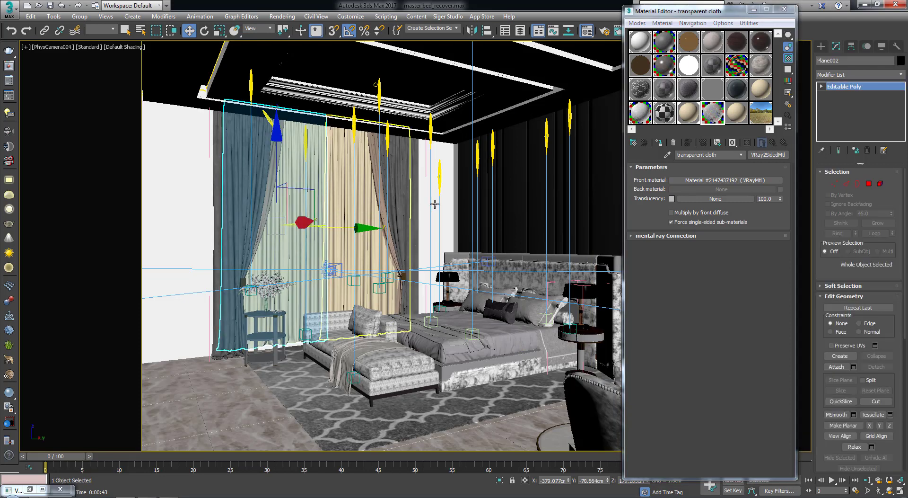
left_click(659, 142)
left_click(334, 195)
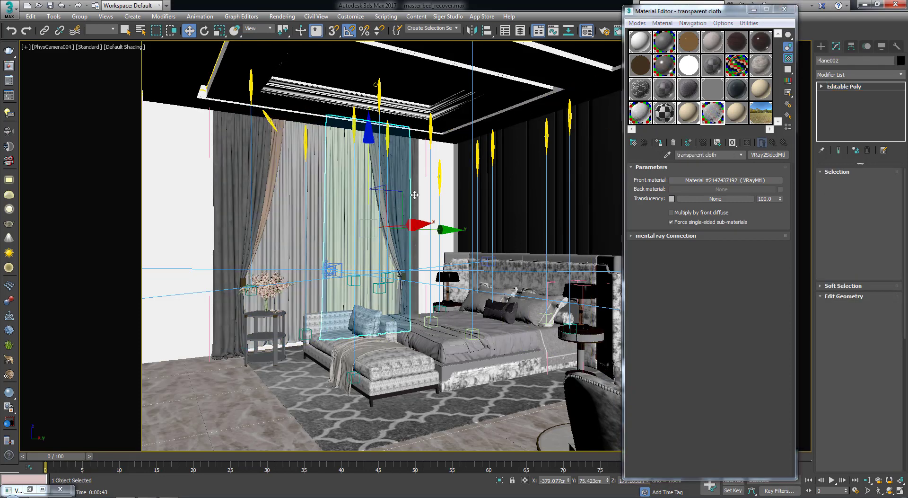
left_click(659, 143)
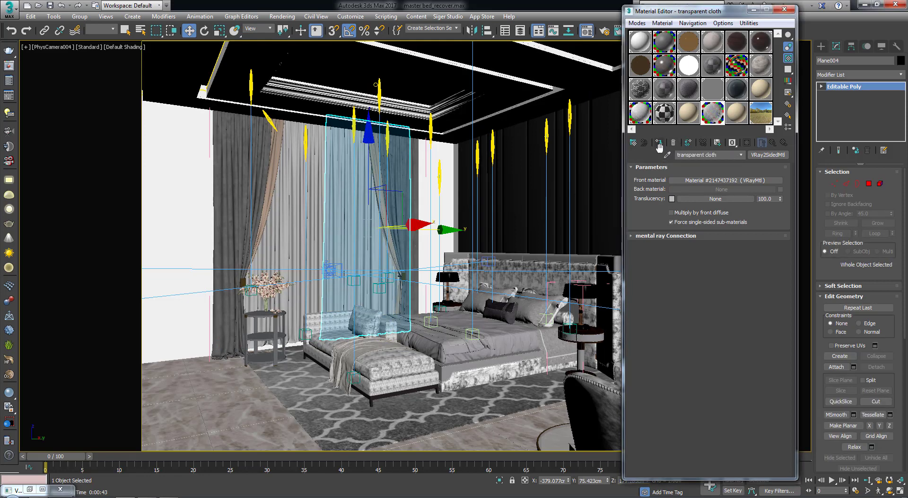
right_click(300, 171)
mouse_move(320, 274)
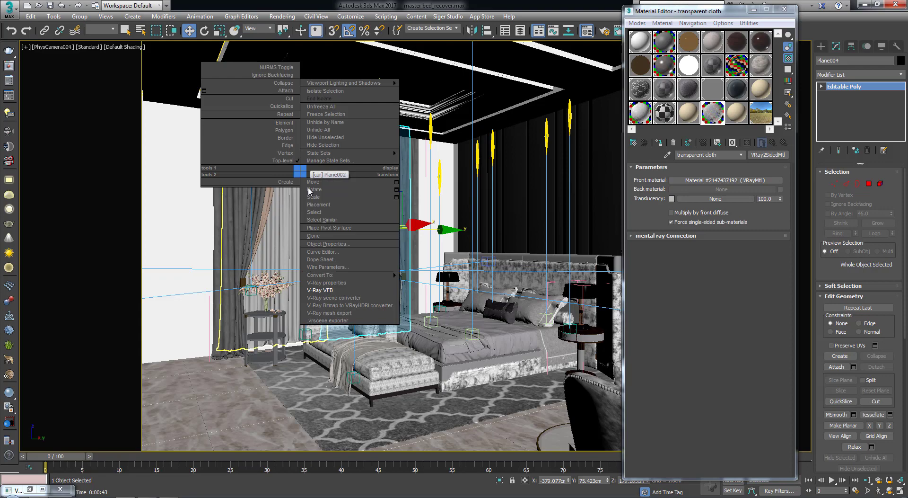
left_click(324, 290)
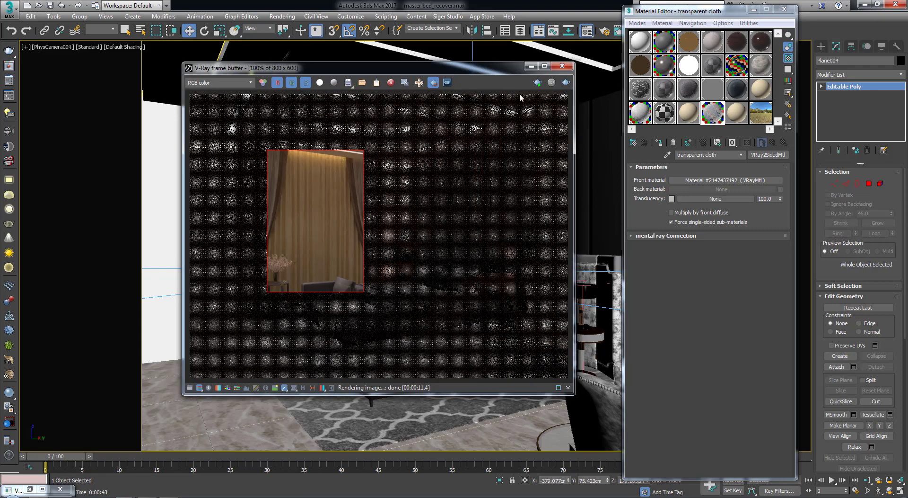
- Re-render the curtain region, then turn off Region render and render the full bedroom frame
left_click(565, 83)
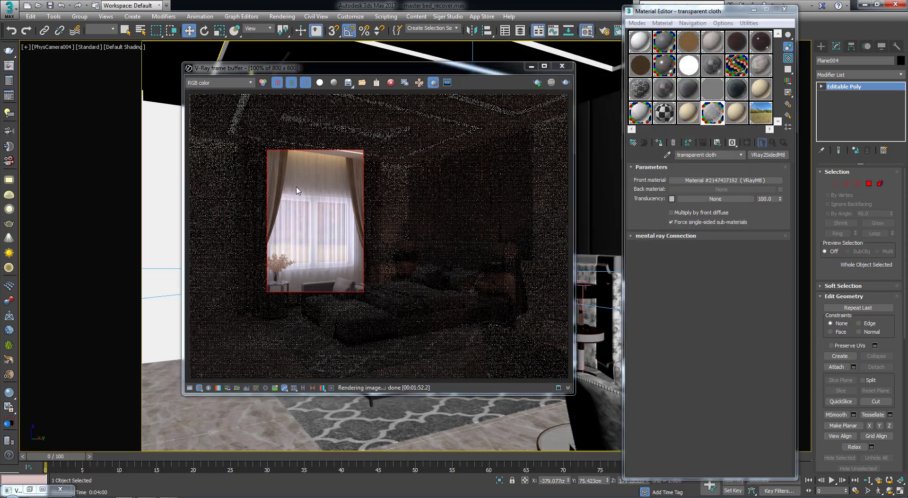
left_click(433, 84)
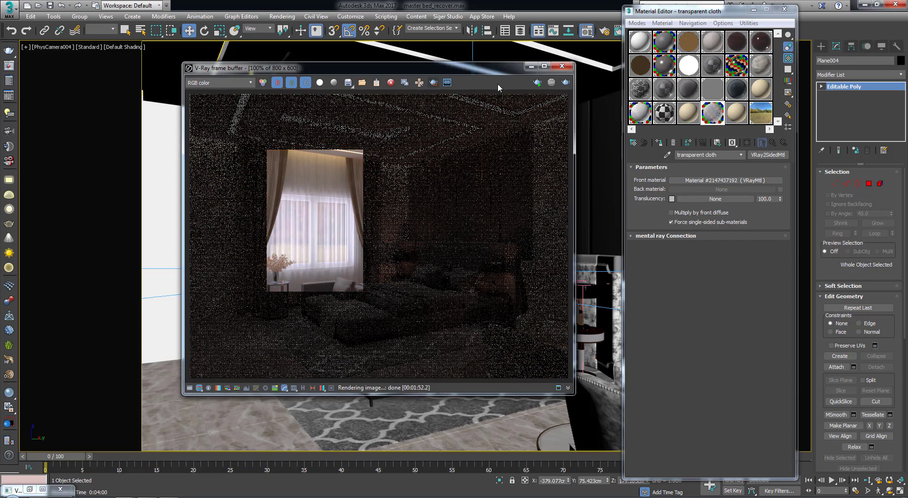
left_click(566, 83)
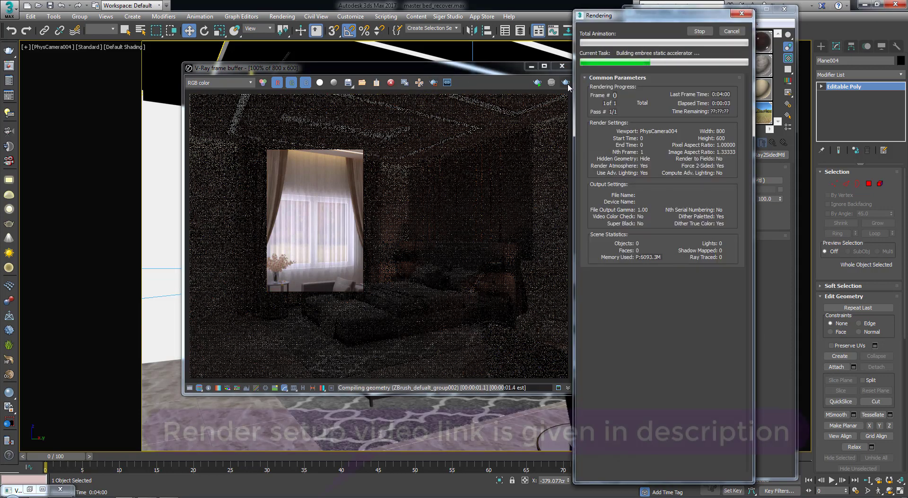